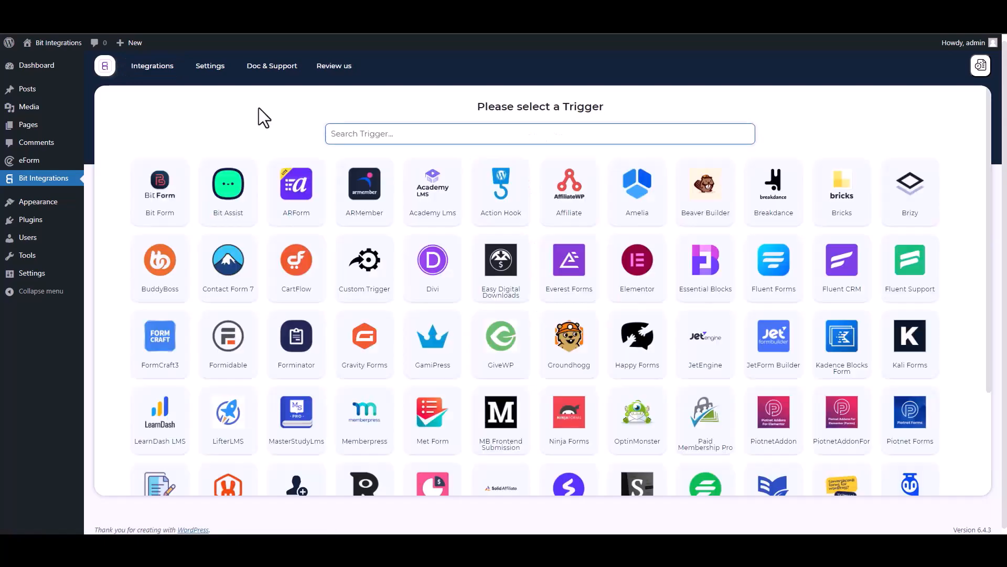
# Set eForm as the trigger with the Bit Integrations form and continue to the action selection.
pyautogui.click(372, 127)
pyautogui.write('ef')
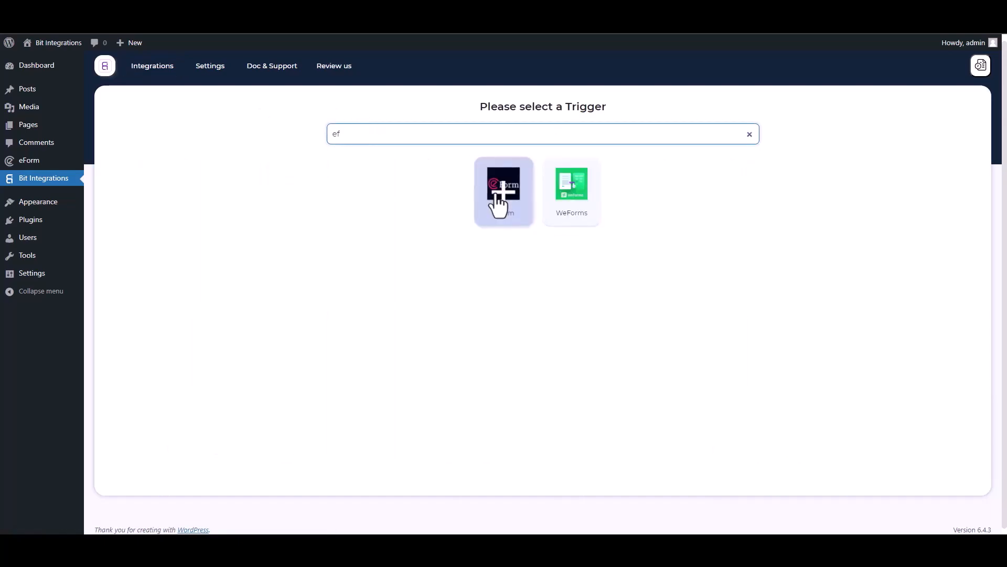
pyautogui.click(498, 206)
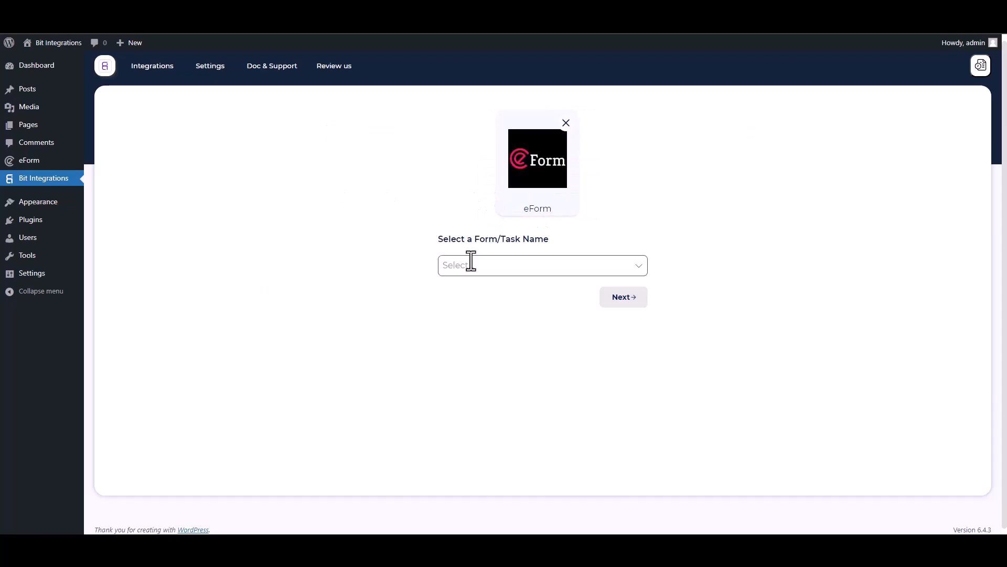
pyautogui.click(470, 265)
pyautogui.click(471, 287)
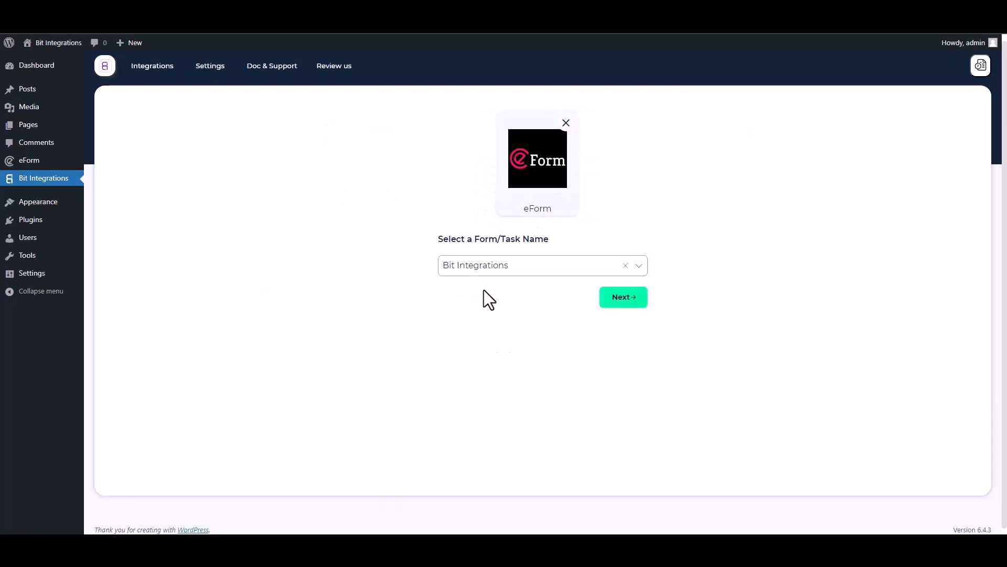
pyautogui.click(615, 298)
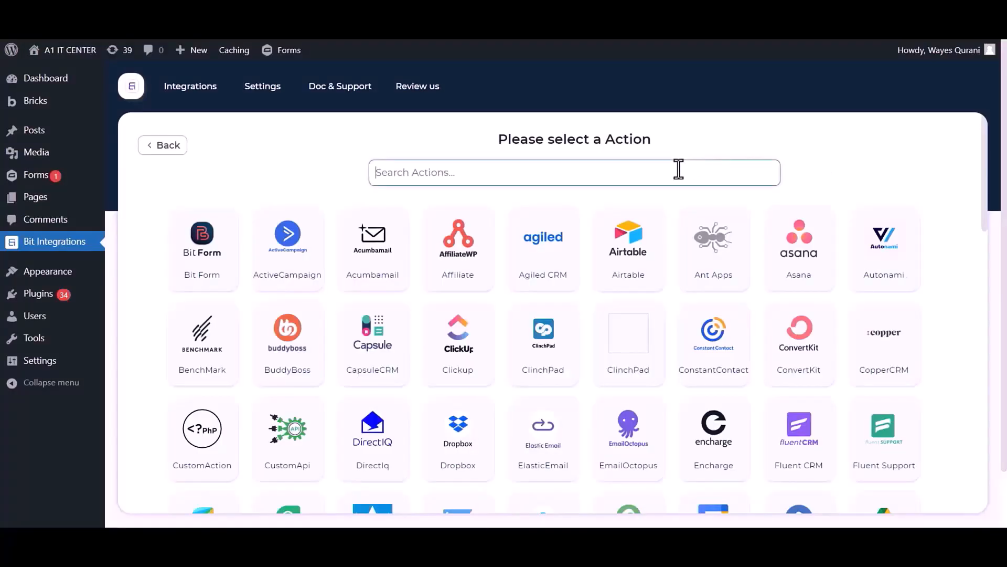
# Search the actions for Whatsapp and choose WhatsApp as the integration's action.
pyautogui.write('What')
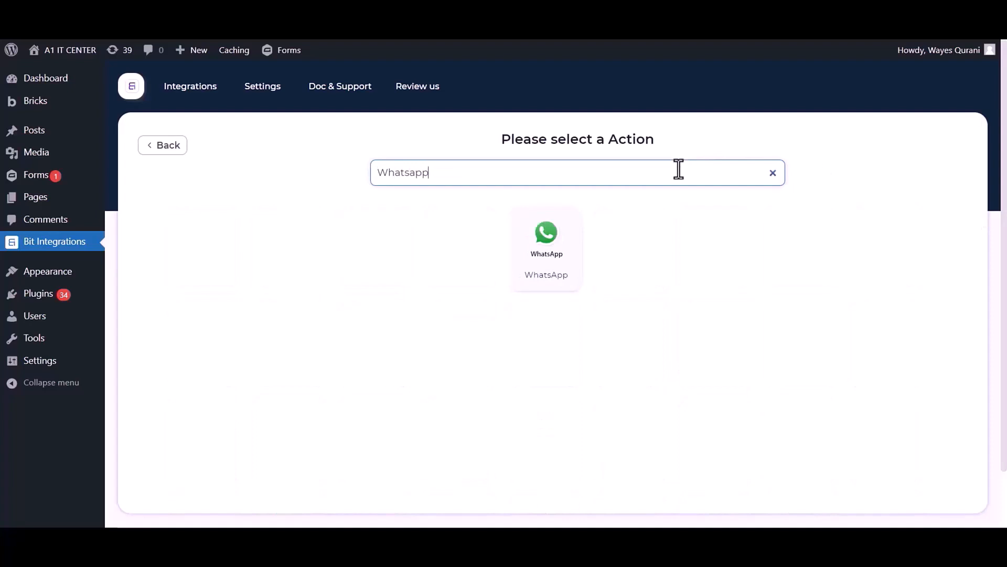
pyautogui.write('sapp')
pyautogui.click(556, 259)
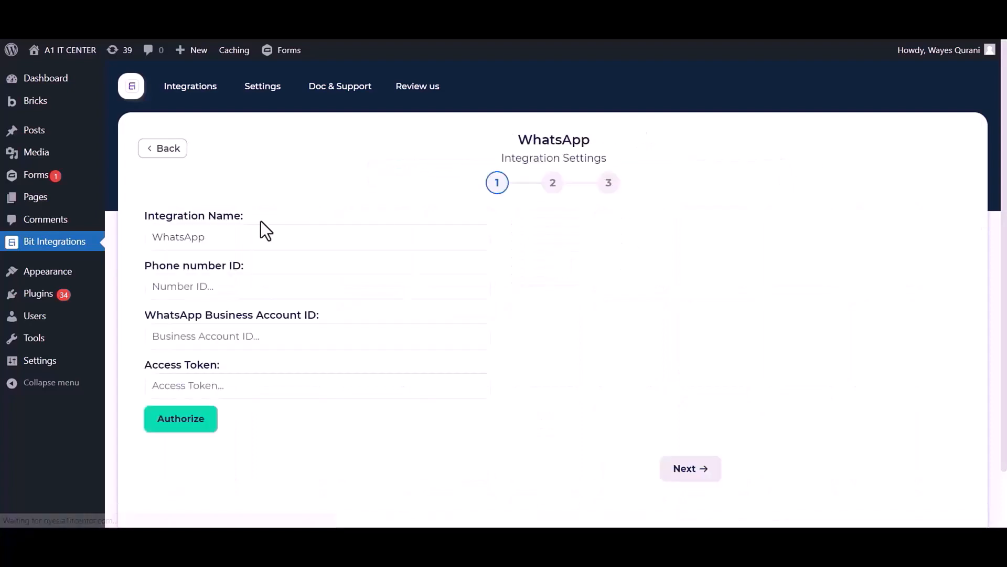
# Examine which name, IDs and access token the WhatsApp integration settings require.
pyautogui.moveTo(268, 215); pyautogui.dragTo(144, 215)
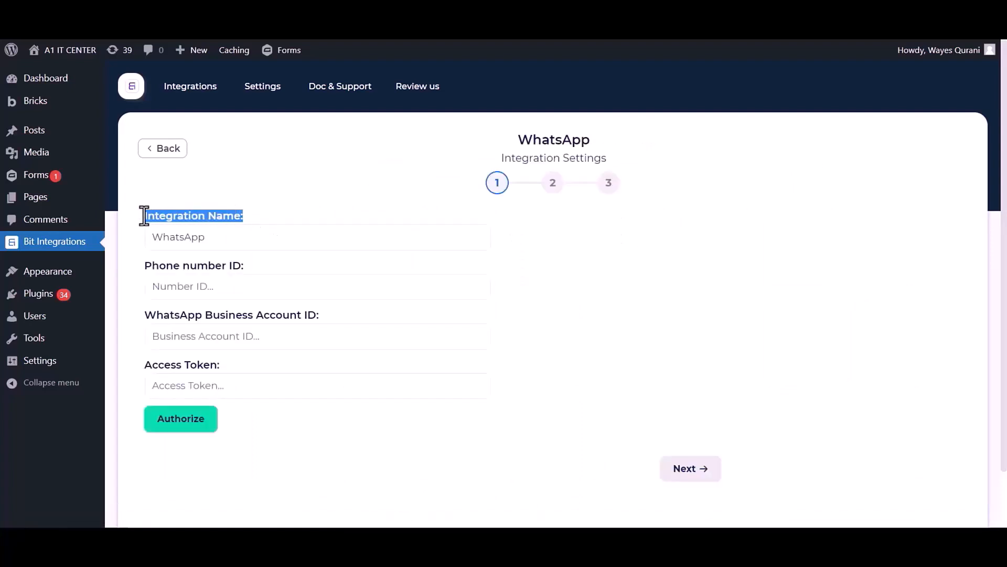
pyautogui.moveTo(219, 238); pyautogui.dragTo(250, 269)
pyautogui.moveTo(140, 315); pyautogui.dragTo(317, 315)
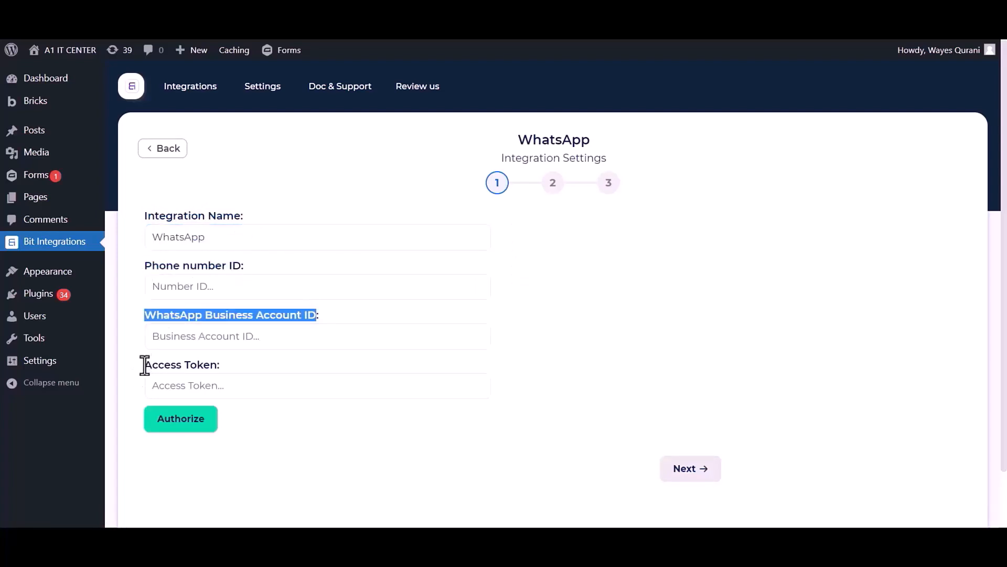
pyautogui.moveTo(145, 364); pyautogui.dragTo(236, 366)
pyautogui.click(318, 427)
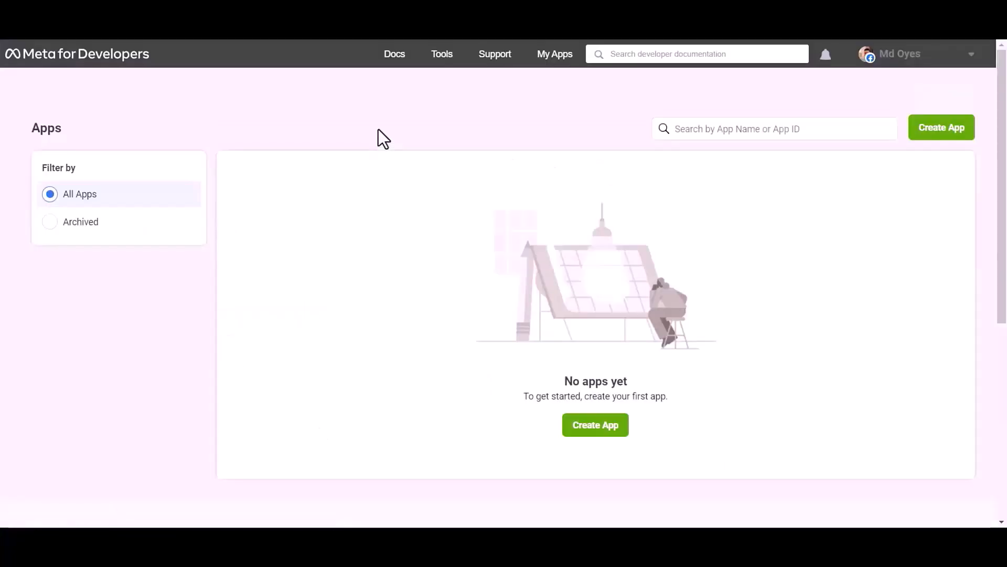
# In Meta for Developers, start a new app with the Other use case and the Business app type.
pyautogui.click(954, 131)
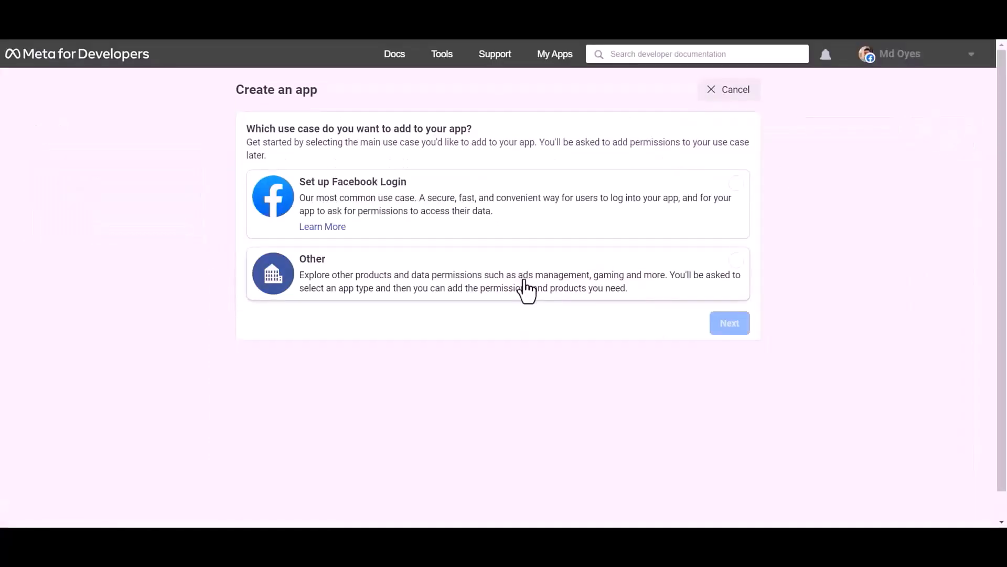
pyautogui.click(525, 288)
pyautogui.click(734, 330)
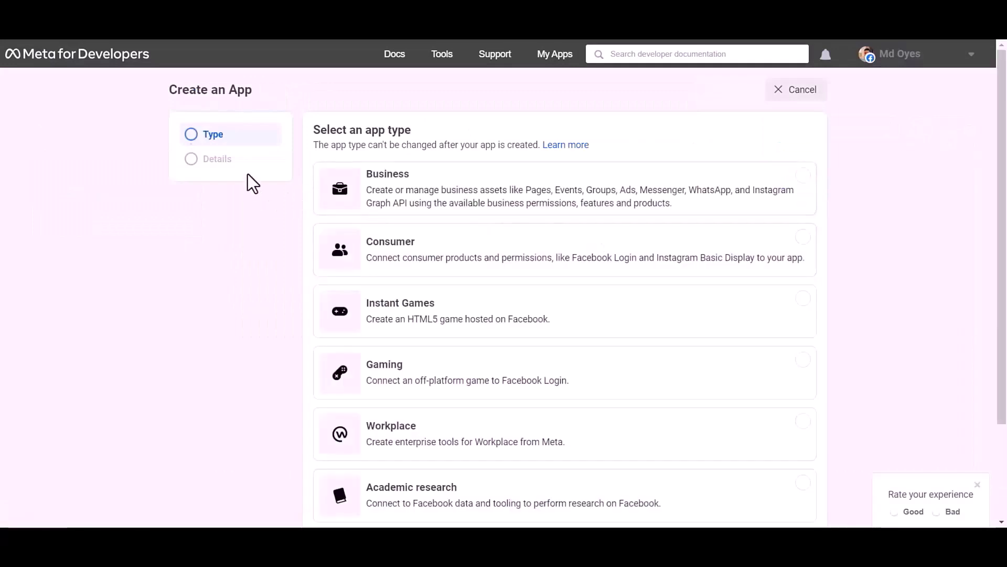
pyautogui.click(451, 198)
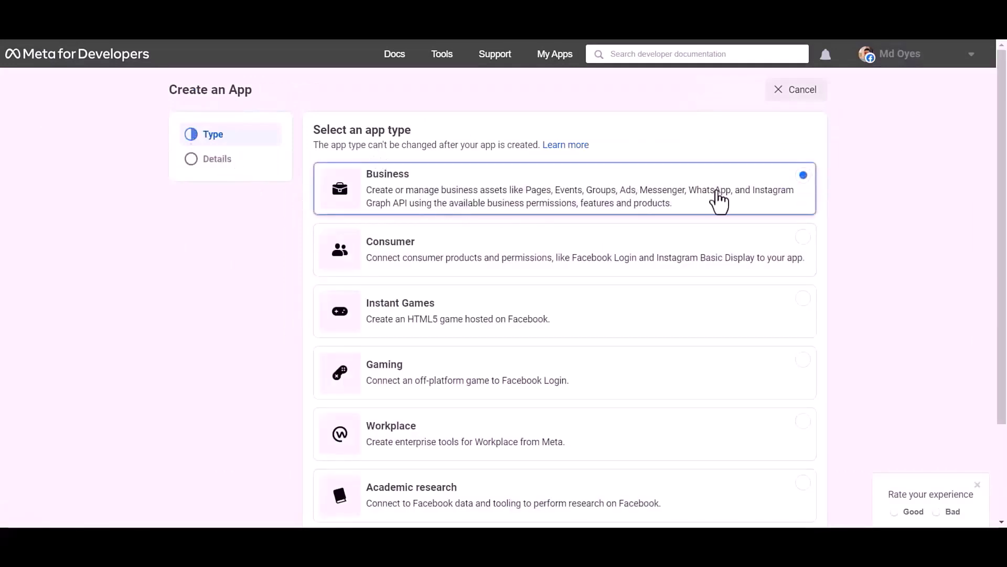
pyautogui.scroll(-3, 721, 205)
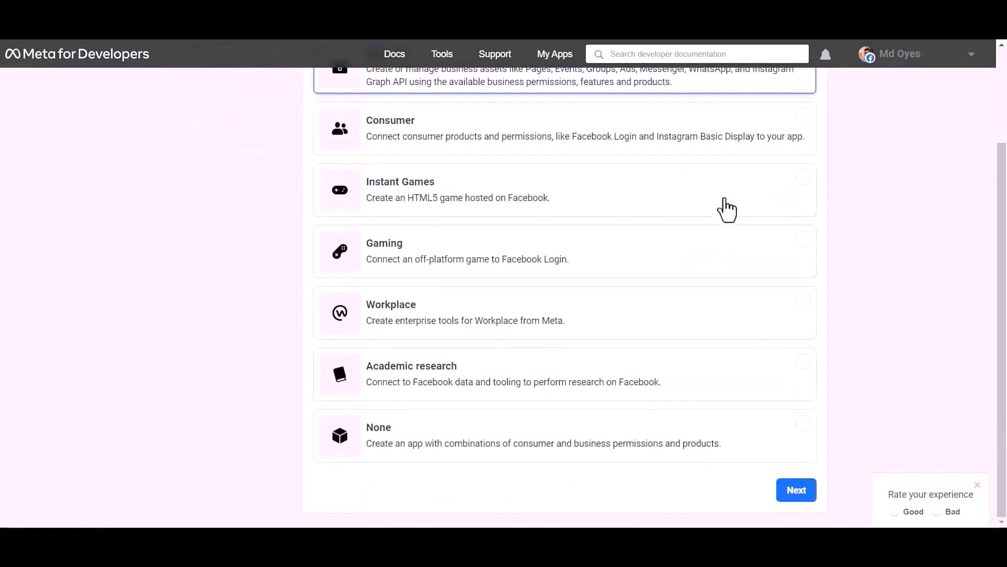
pyautogui.click(792, 492)
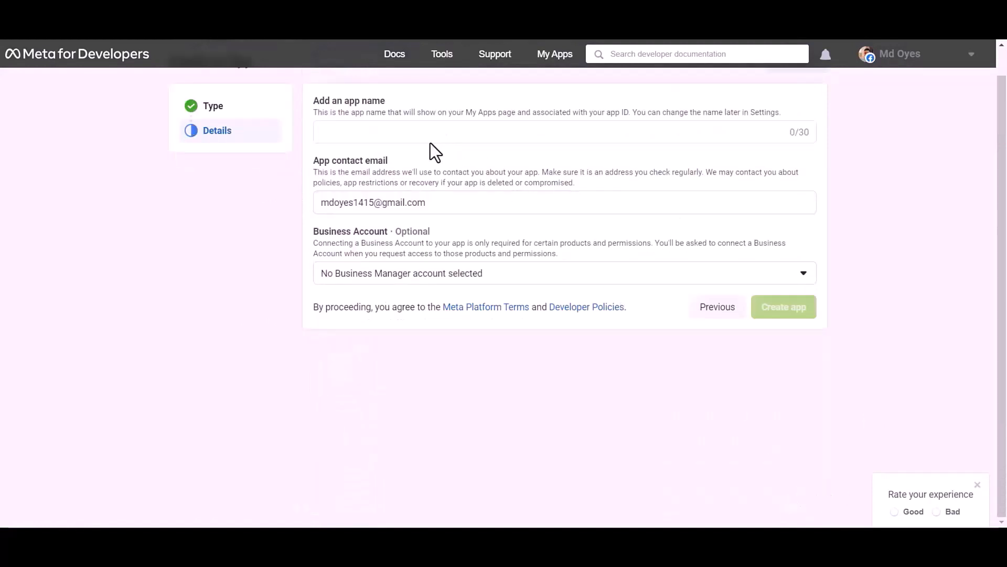
# Name the new app Bit Integrations and create it with no Business Manager account selected.
pyautogui.click(407, 131)
pyautogui.write('Bit Integrations')
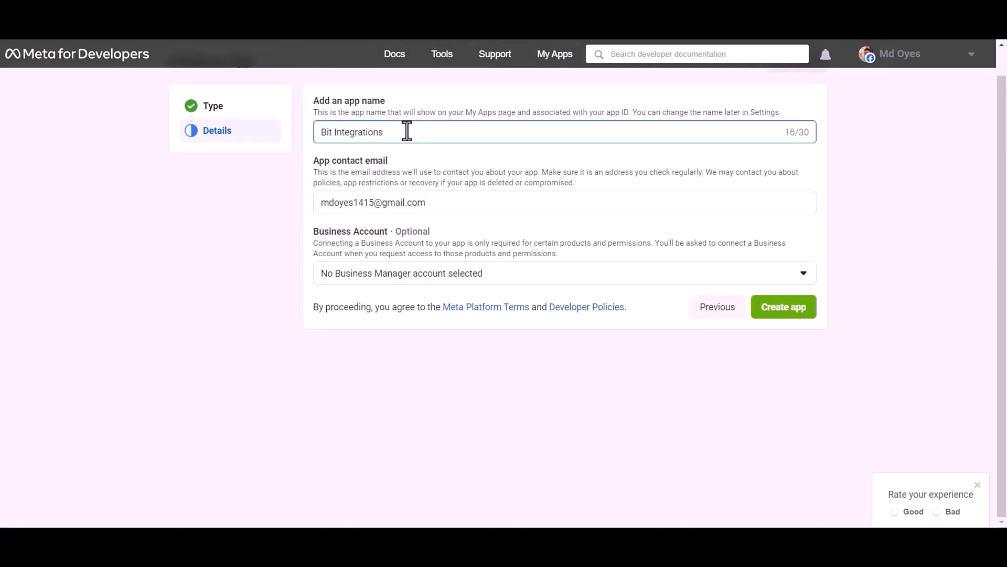
pyautogui.click(784, 309)
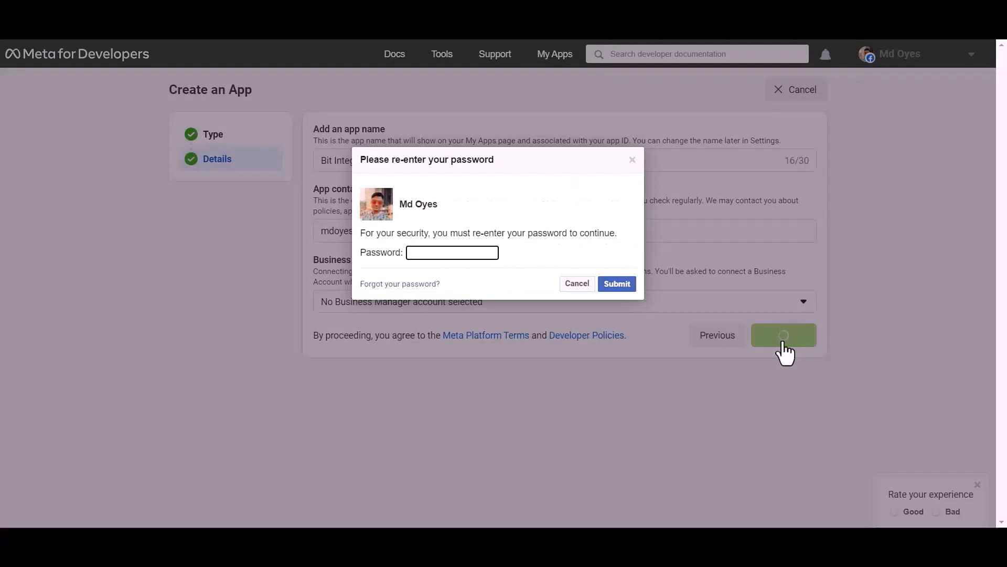
pyautogui.click(466, 253)
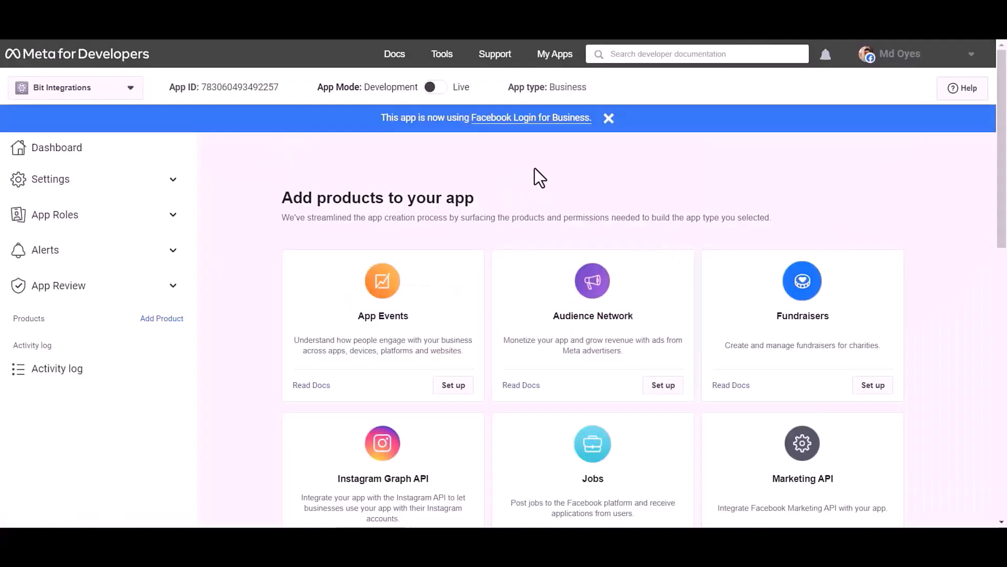
# Set up the WhatsApp product for the app with the Test Business account.
pyautogui.scroll(-3, 546, 165)
pyautogui.scroll(-5, 546, 165)
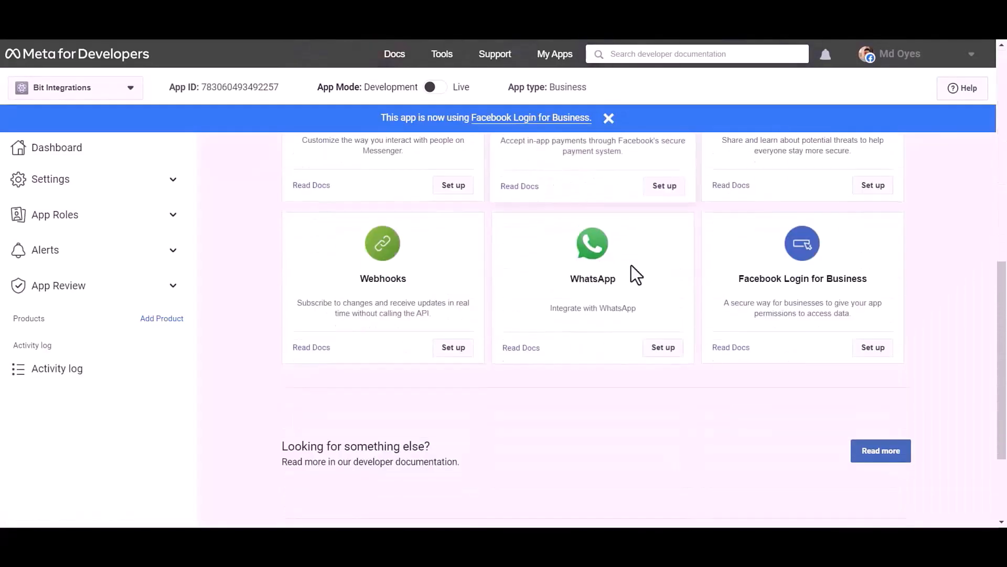
pyautogui.click(663, 357)
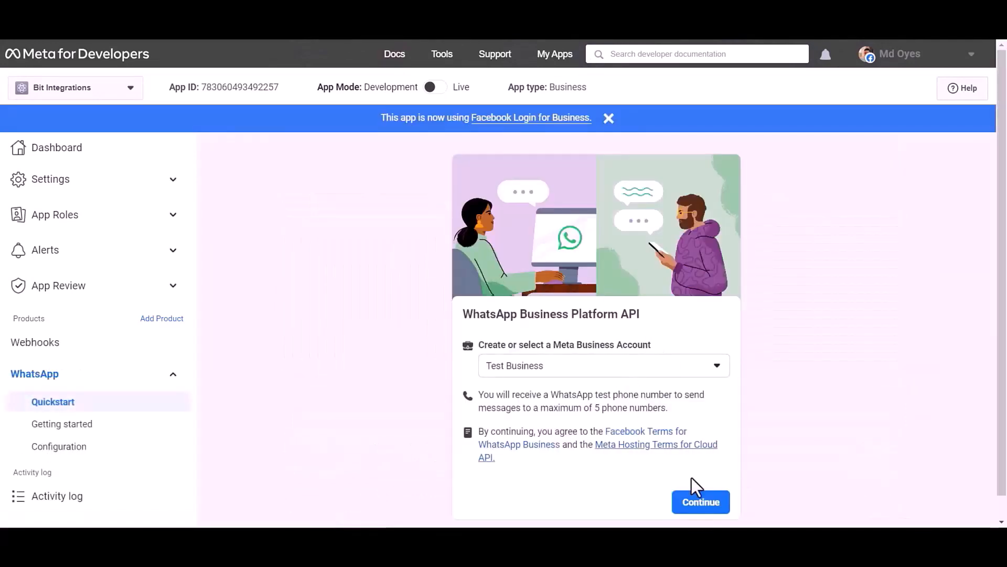
pyautogui.click(702, 504)
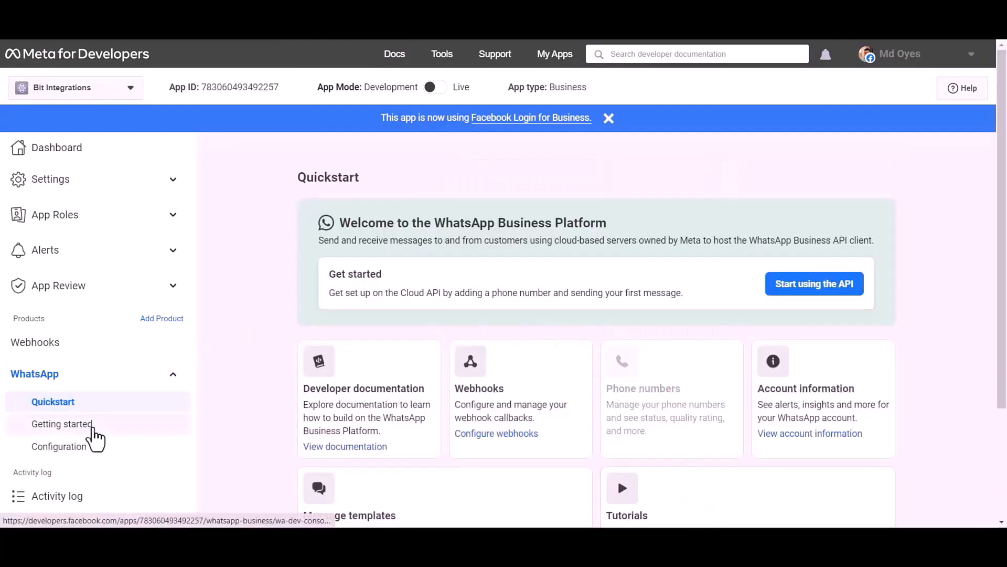
# Open WhatsApp's Getting started page and locate the phone number ID and the WhatsApp Business Account ID.
pyautogui.click(94, 428)
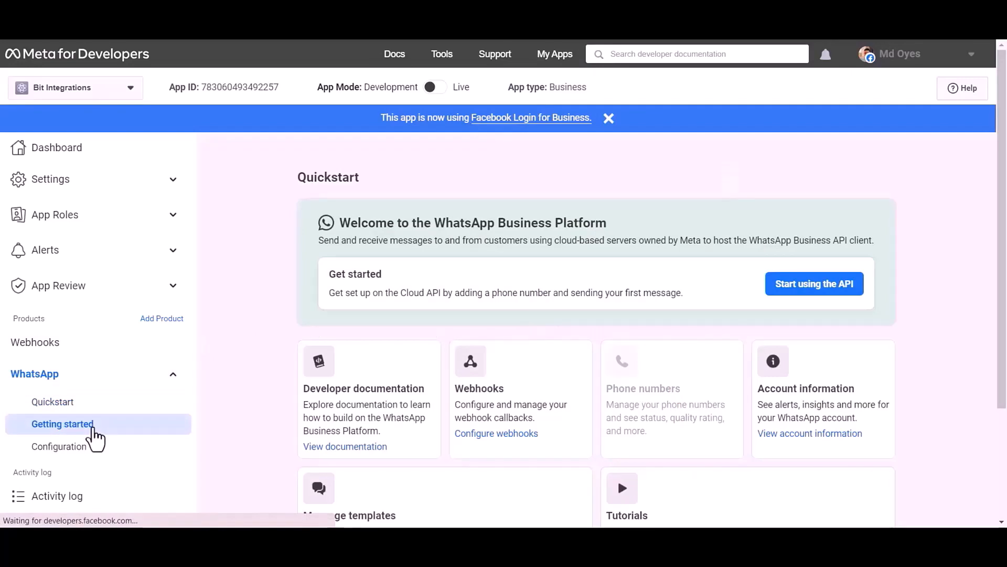
pyautogui.scroll(-1, 434, 306)
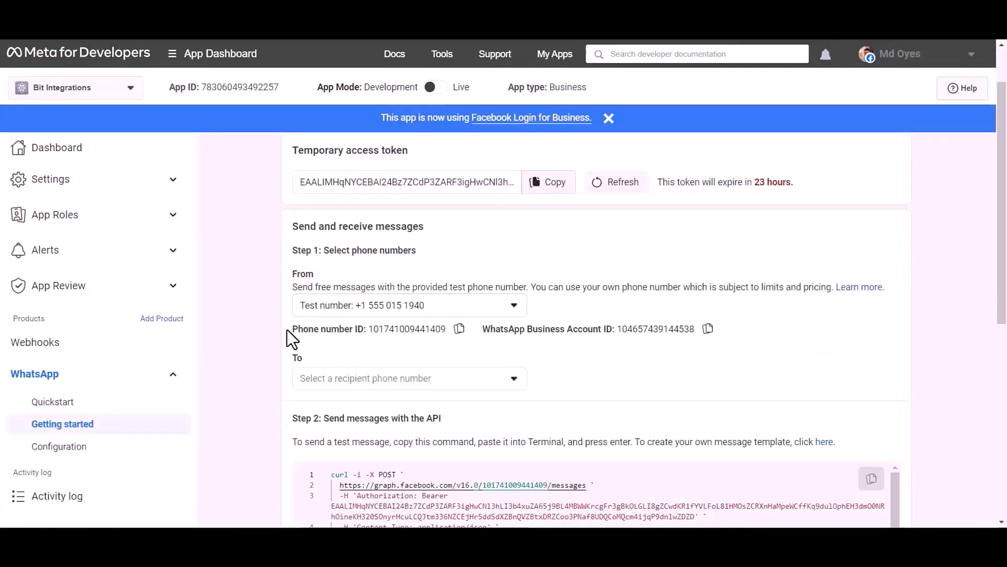
pyautogui.moveTo(288, 329); pyautogui.dragTo(363, 335)
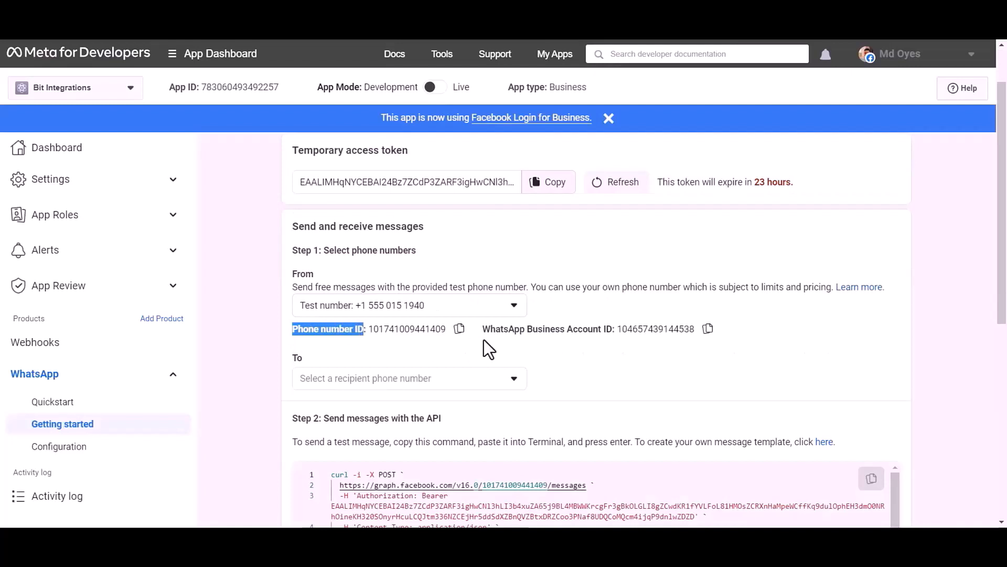
pyautogui.moveTo(480, 328); pyautogui.dragTo(604, 330)
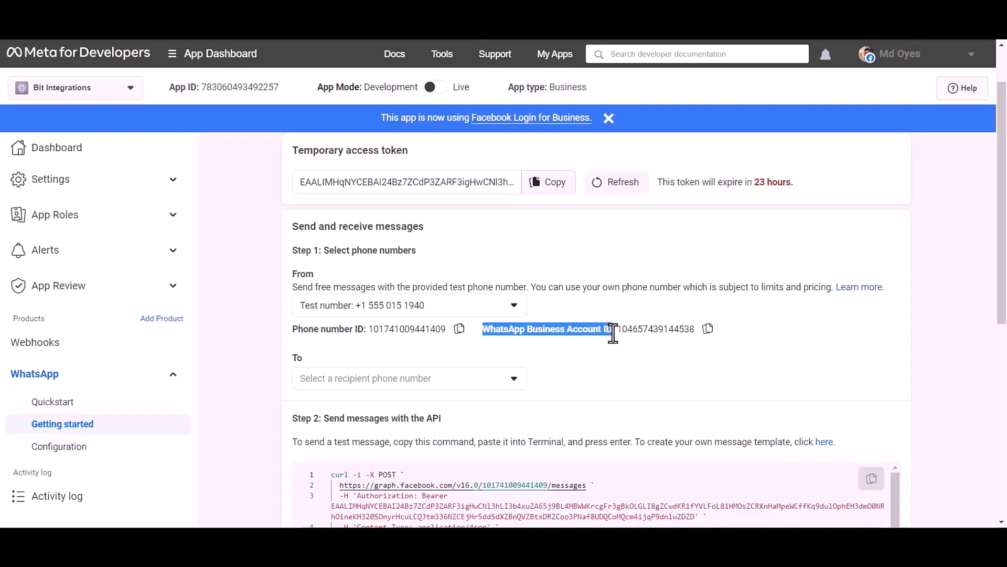
pyautogui.click(662, 352)
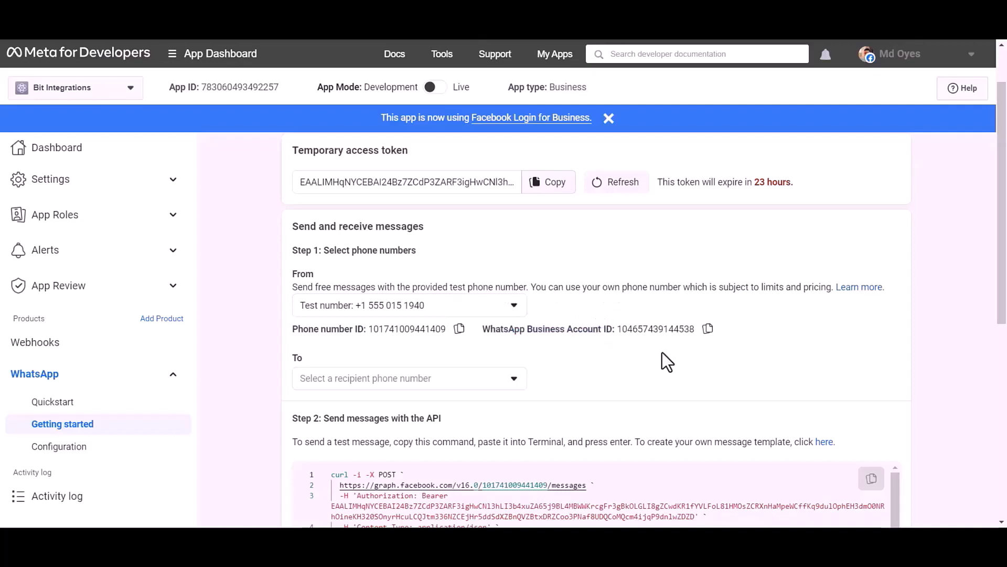
# Copy the phone number ID and WhatsApp Business Account ID from Meta into the matching fields of the Bit Integrations WhatsApp settings.
pyautogui.click(460, 329)
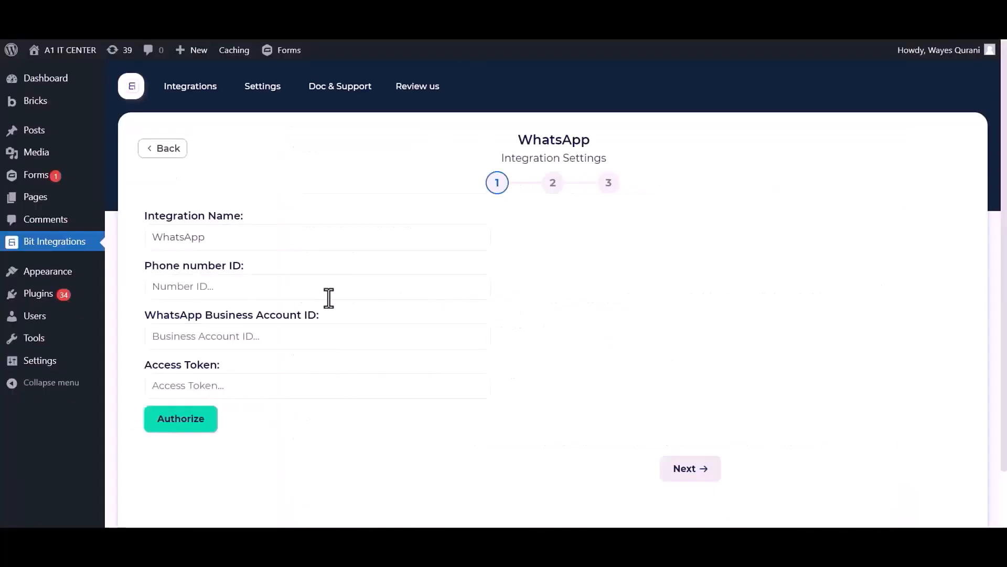
pyautogui.click(328, 297)
pyautogui.hotkey('ctrl', 'v')
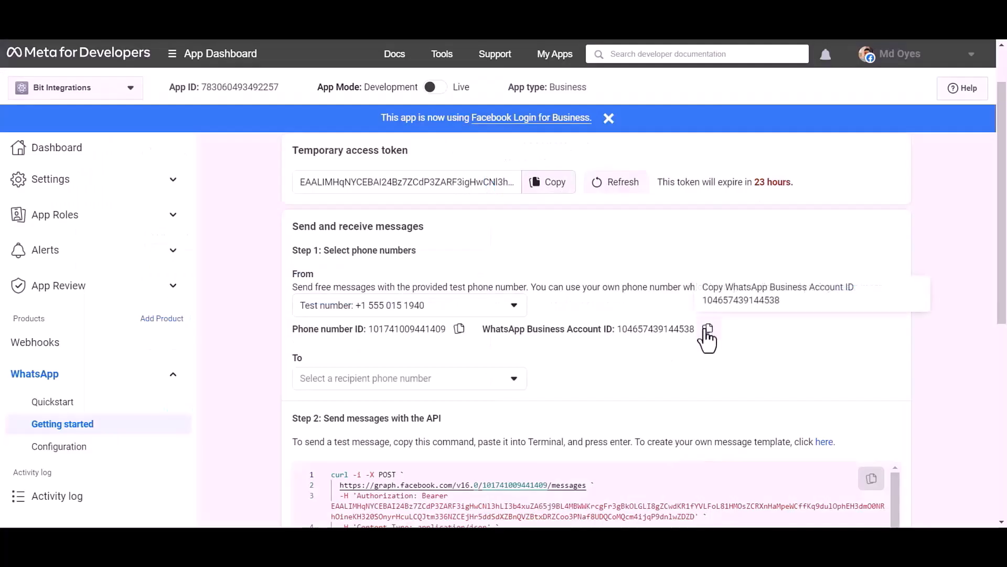
pyautogui.click(705, 330)
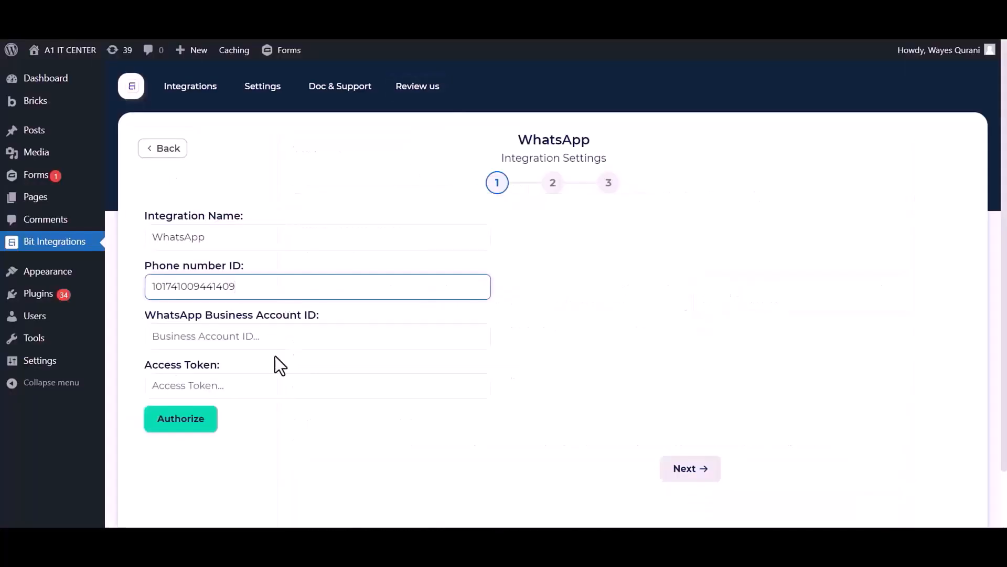
pyautogui.click(272, 335)
pyautogui.hotkey('ctrl', 'v')
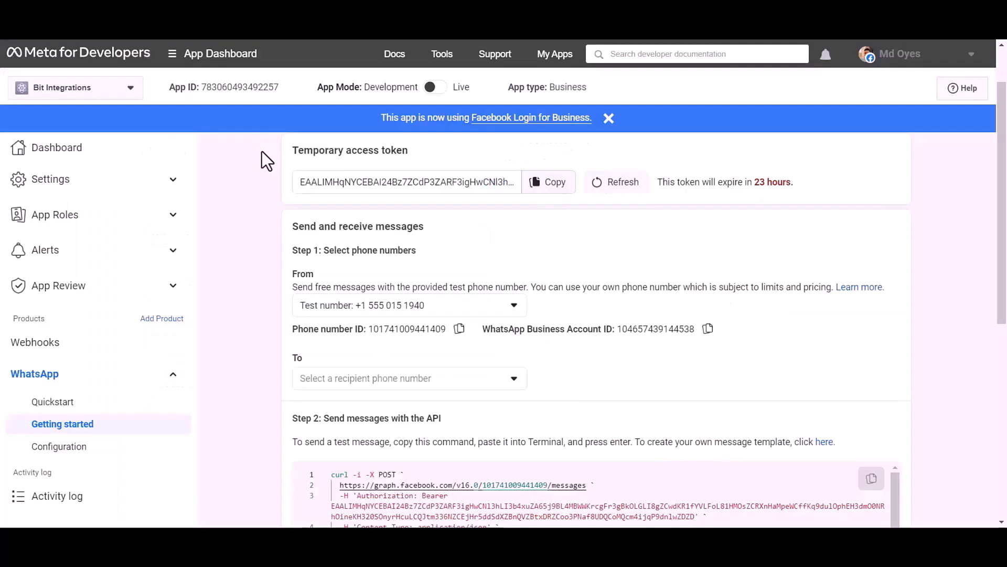
# Check how long the temporary access token in Meta for Developers stays valid.
pyautogui.moveTo(291, 153); pyautogui.dragTo(411, 156)
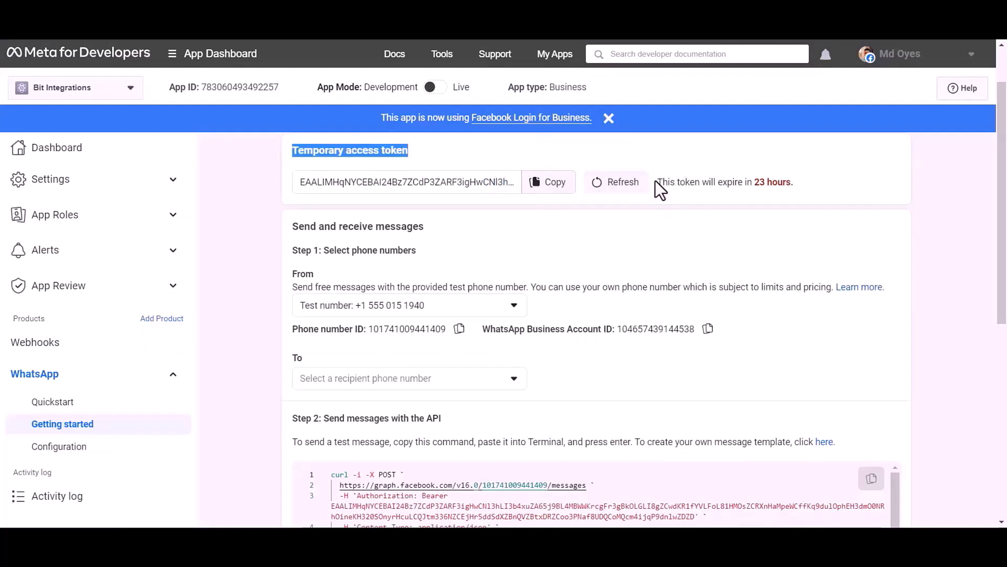
pyautogui.moveTo(658, 182); pyautogui.dragTo(839, 184)
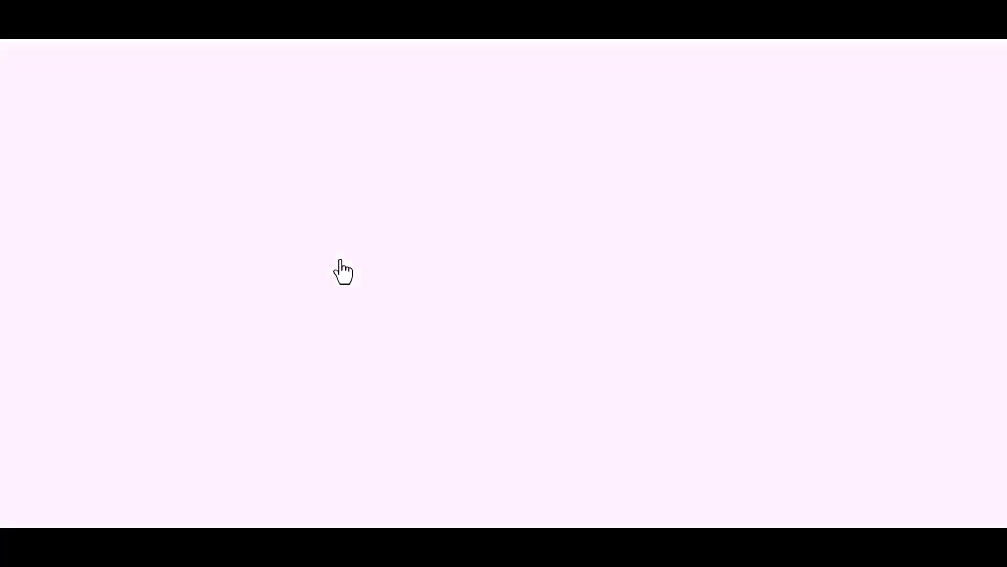
# Open the system users of Test Business and try to create a new system user with the Admin role.
pyautogui.click(71, 231)
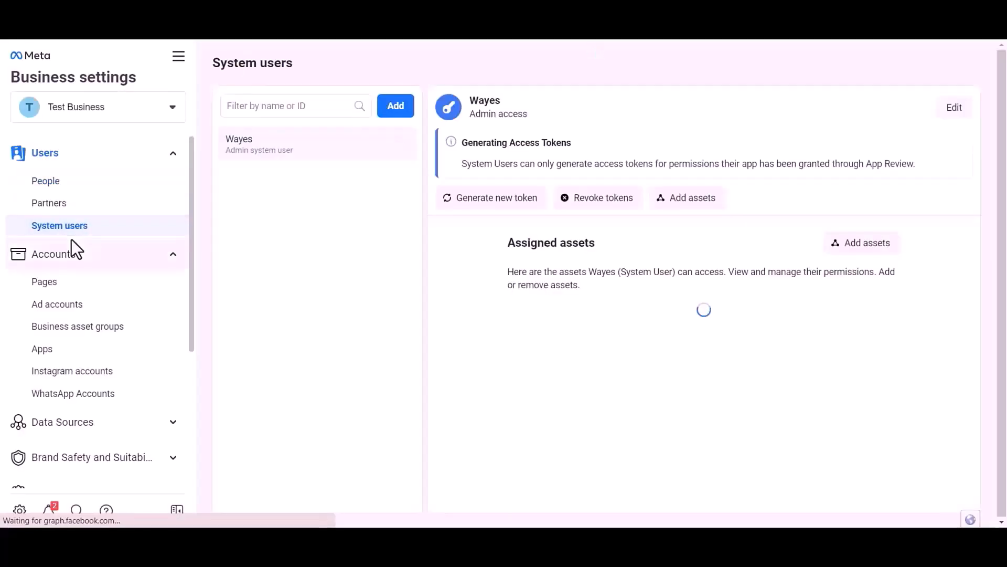
pyautogui.click(399, 112)
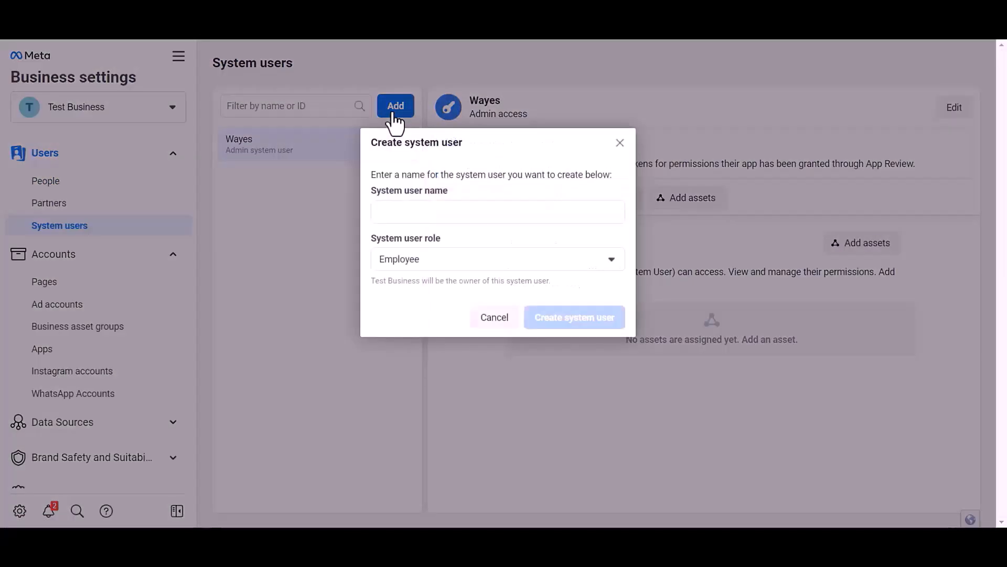
pyautogui.click(415, 210)
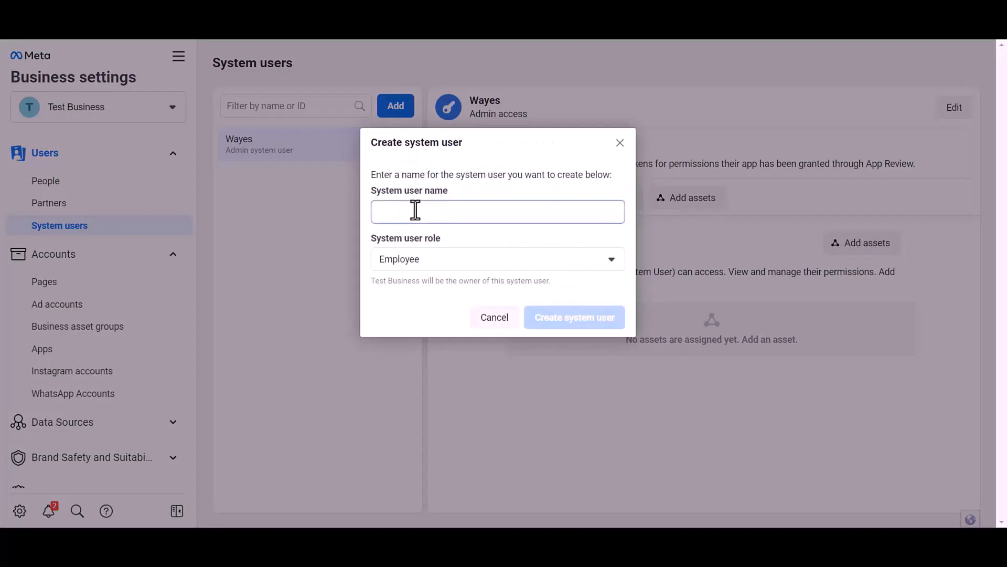
pyautogui.write('Oyes')
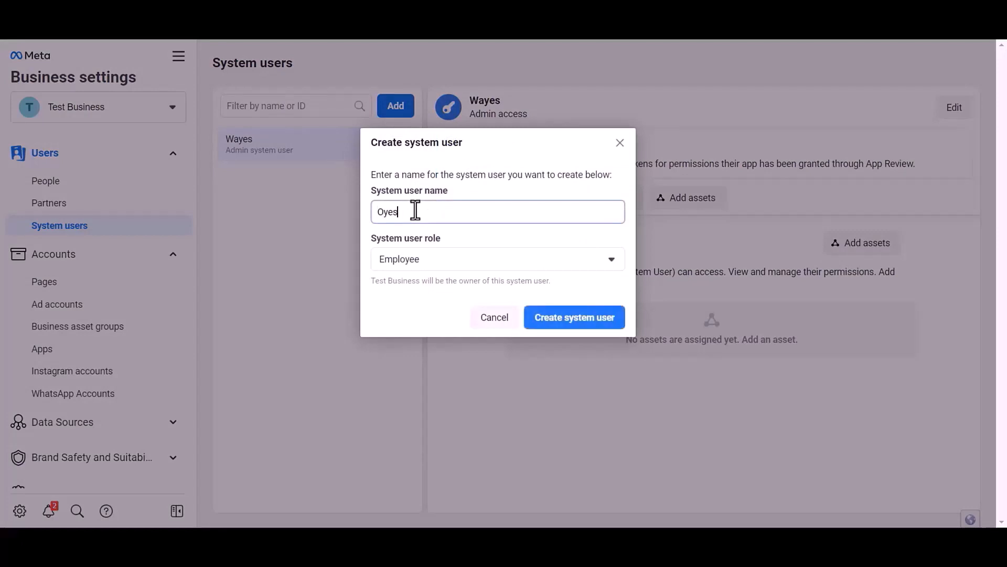
pyautogui.click(415, 260)
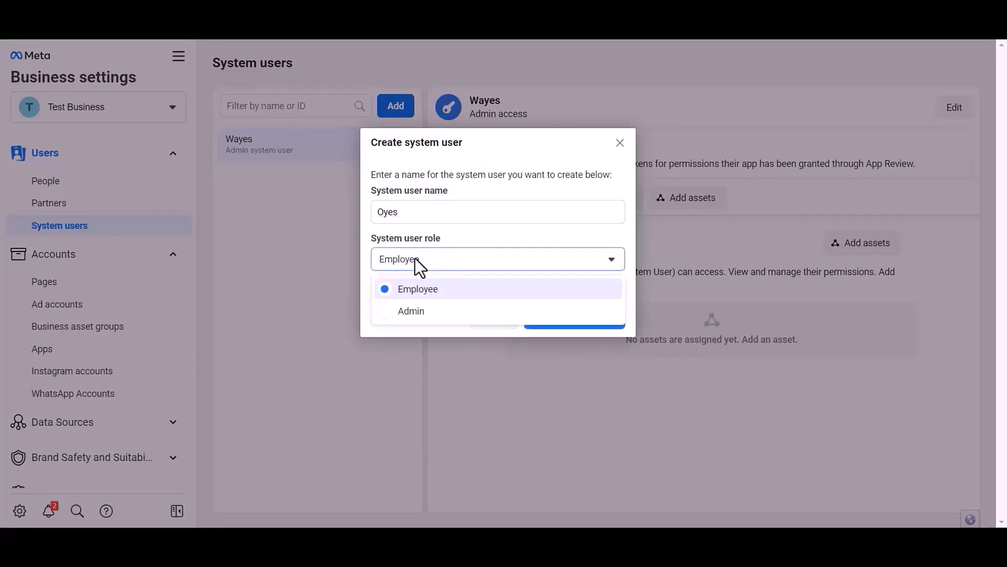
pyautogui.click(411, 313)
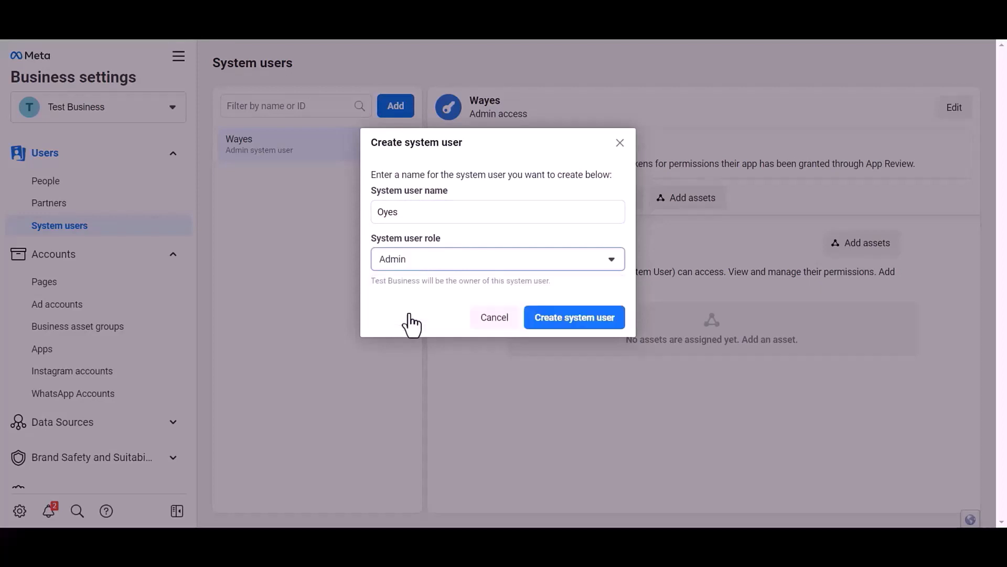
pyautogui.click(591, 317)
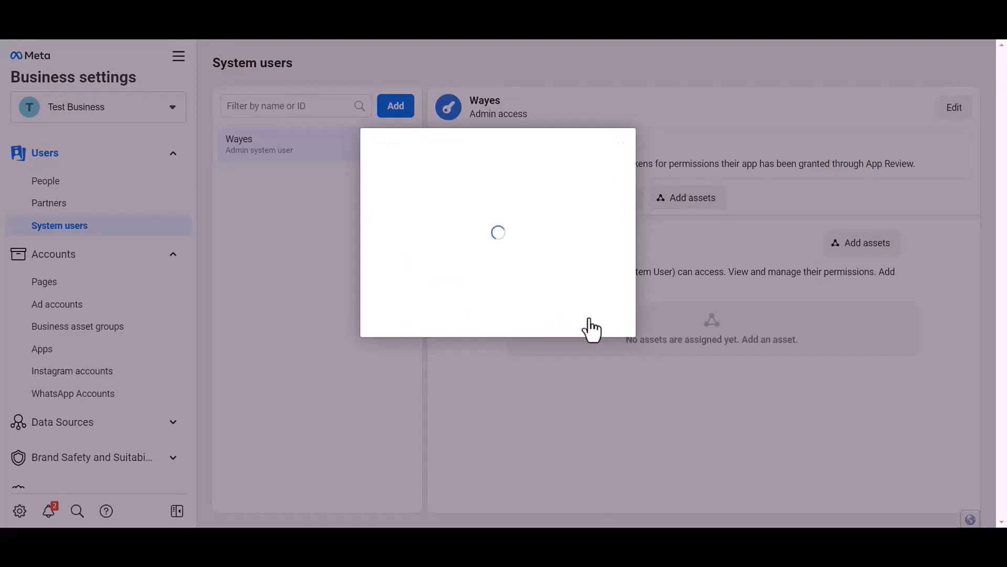
pyautogui.click(610, 264)
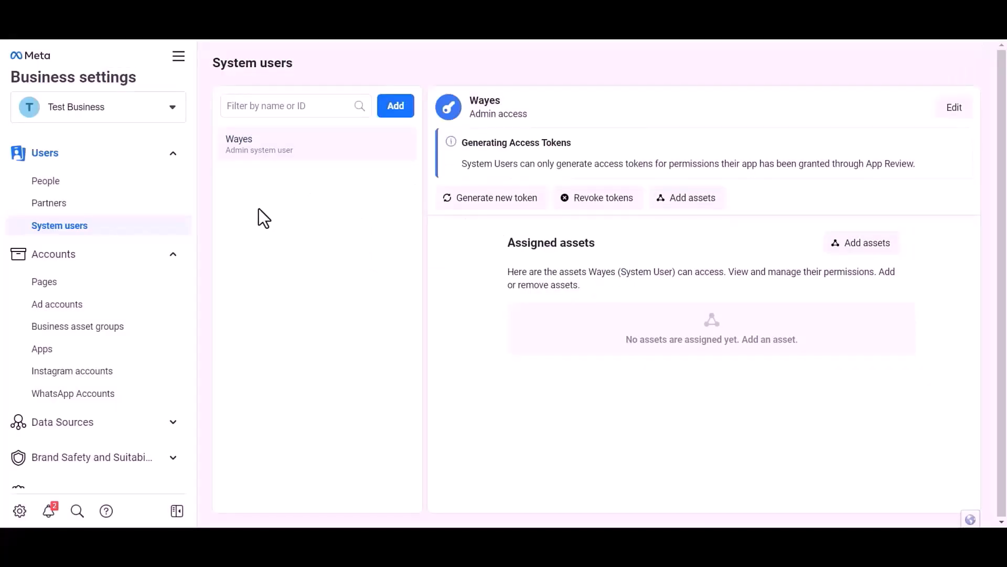
# Assign the Bit Integrations app to the existing admin system user with full control through Manage app.
pyautogui.click(863, 243)
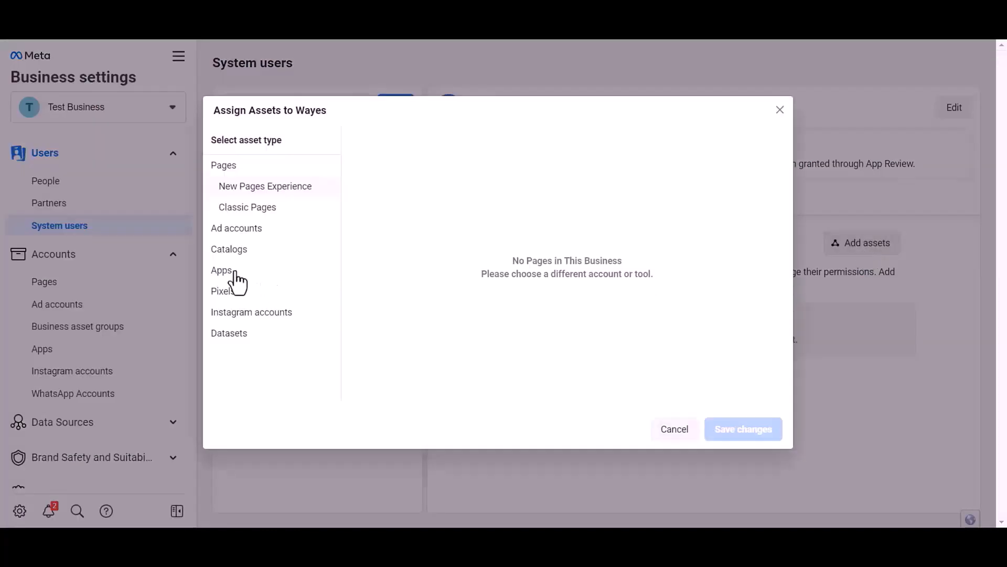
pyautogui.click(217, 272)
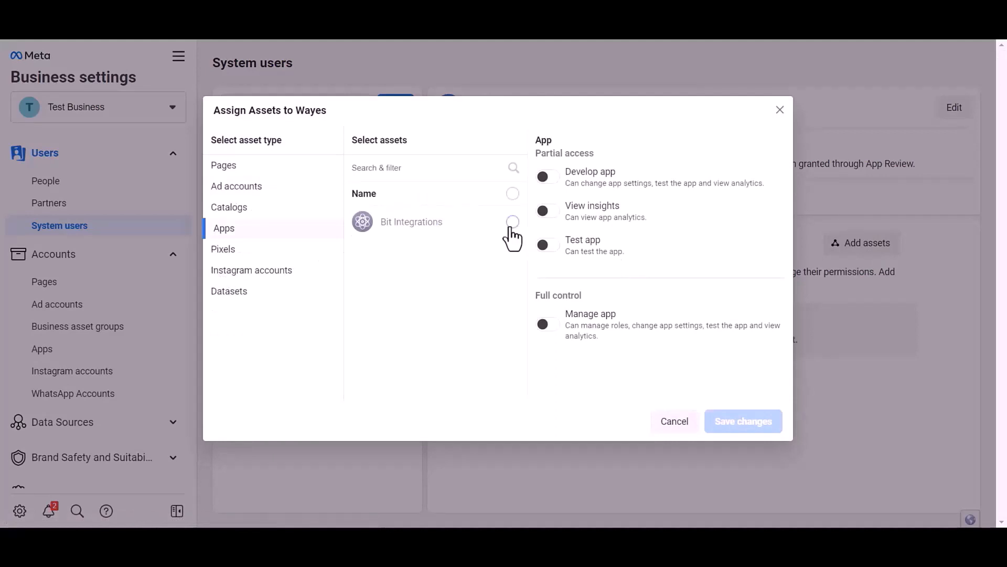
pyautogui.click(513, 230)
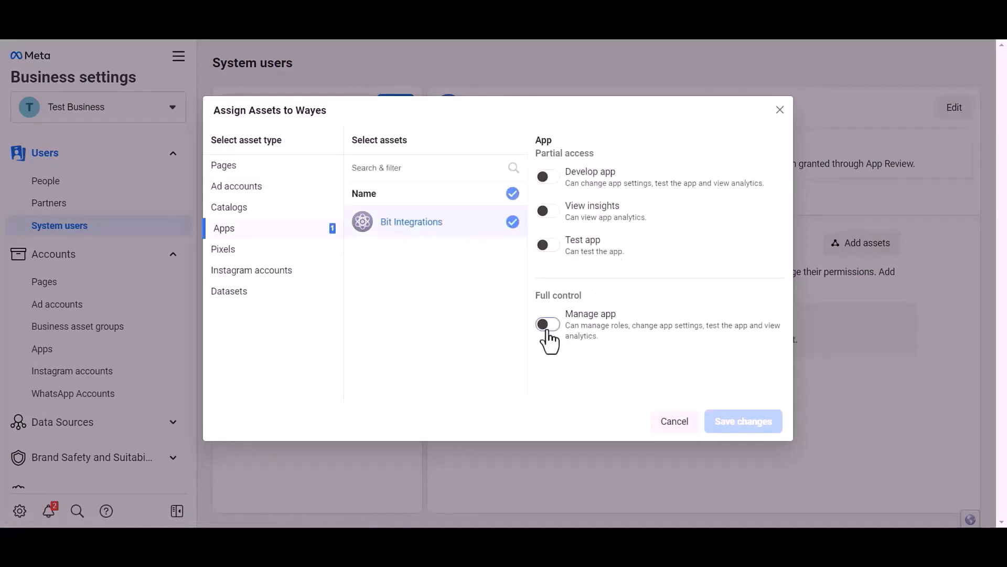
pyautogui.click(551, 326)
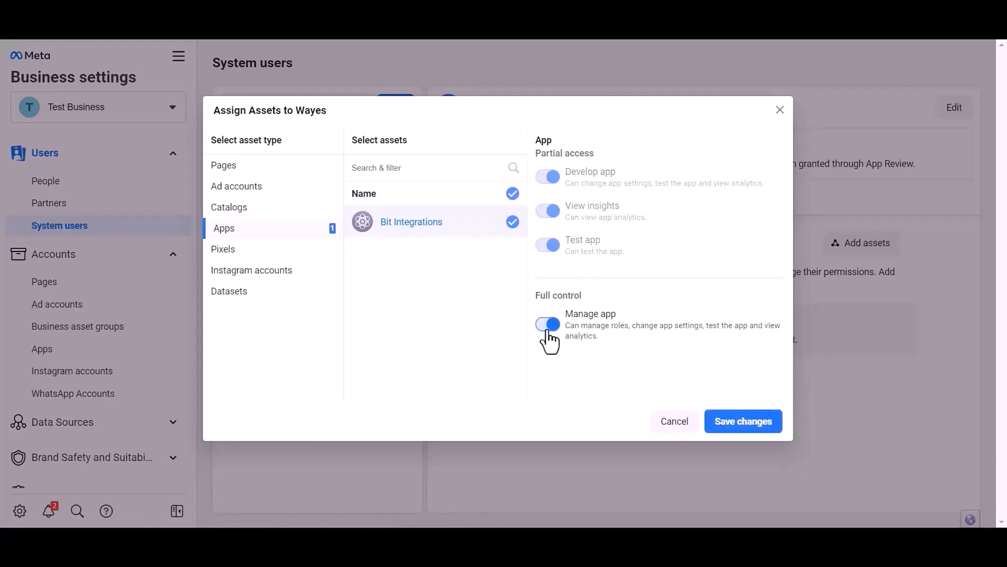
pyautogui.click(746, 426)
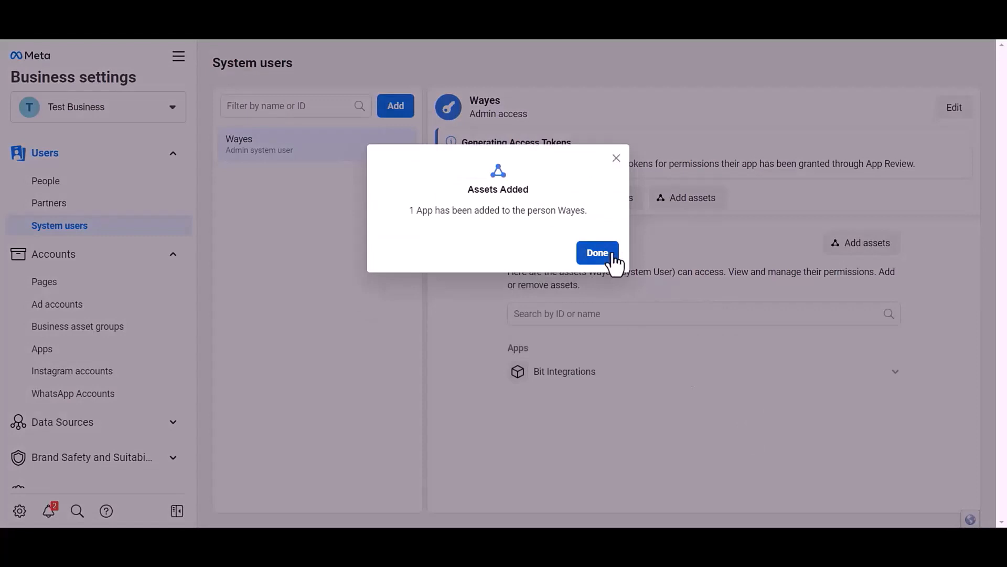
pyautogui.click(598, 252)
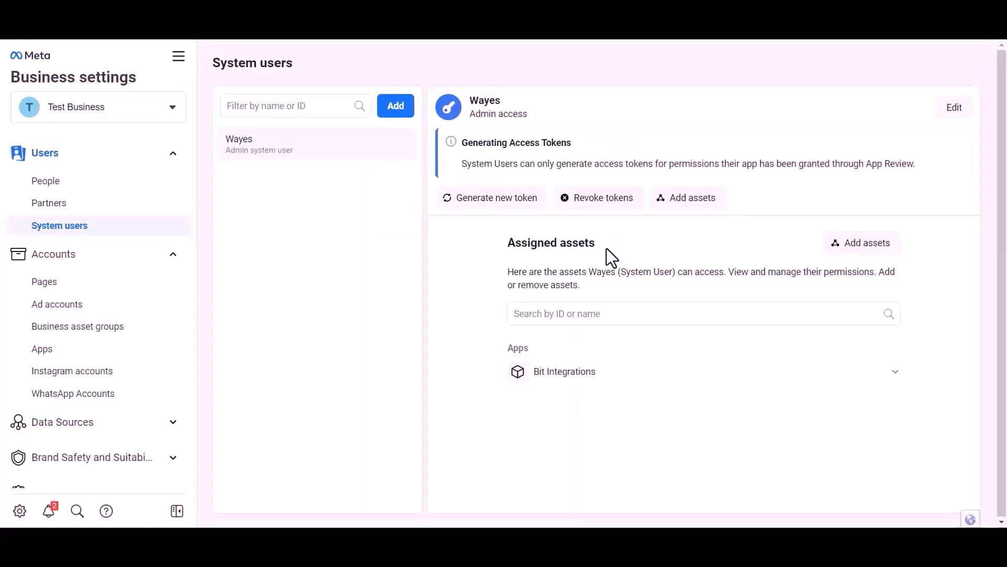
# Start a new access token for the admin system user with the Bit Integrations app and Permanent expiration.
pyautogui.click(489, 216)
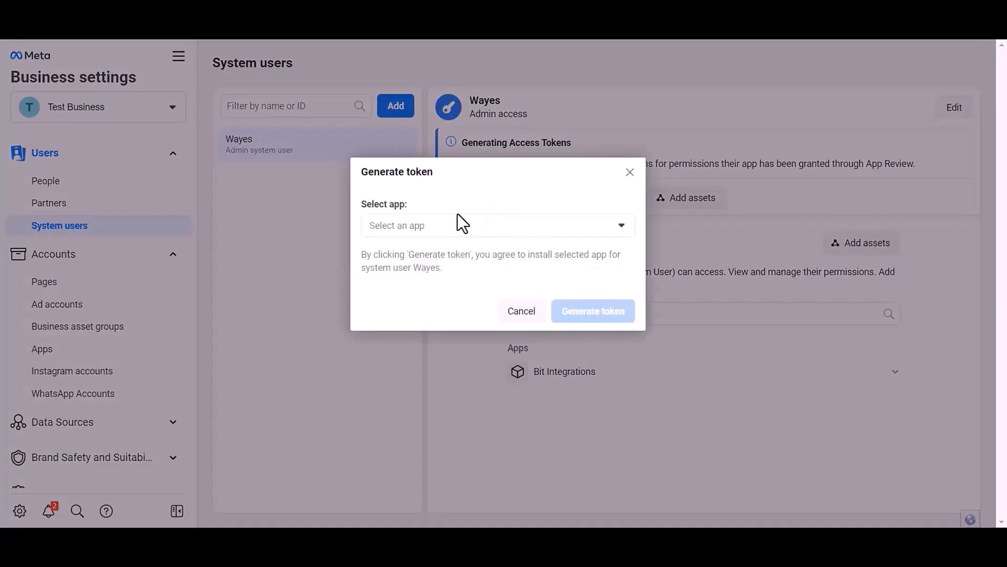
pyautogui.click(436, 228)
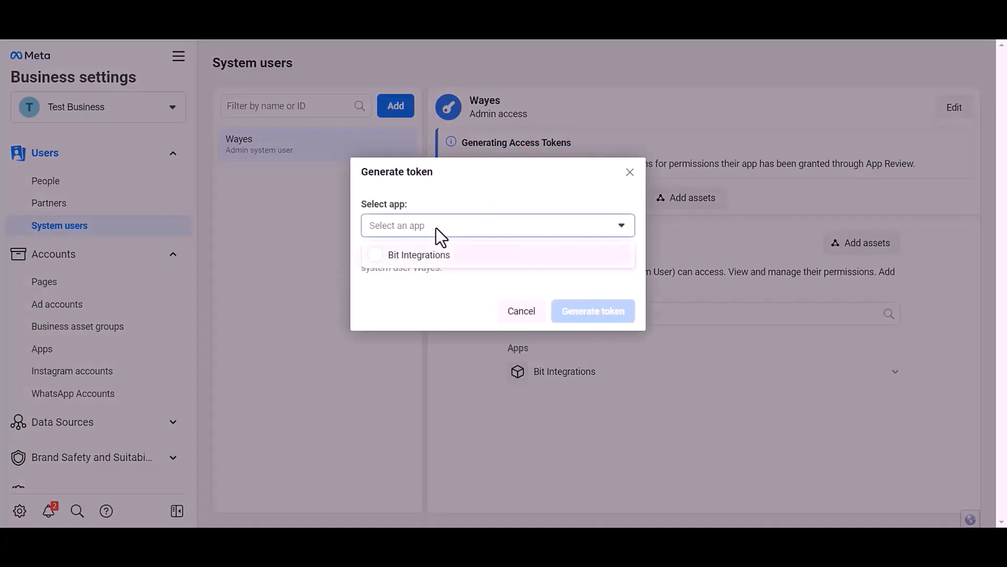
pyautogui.click(431, 256)
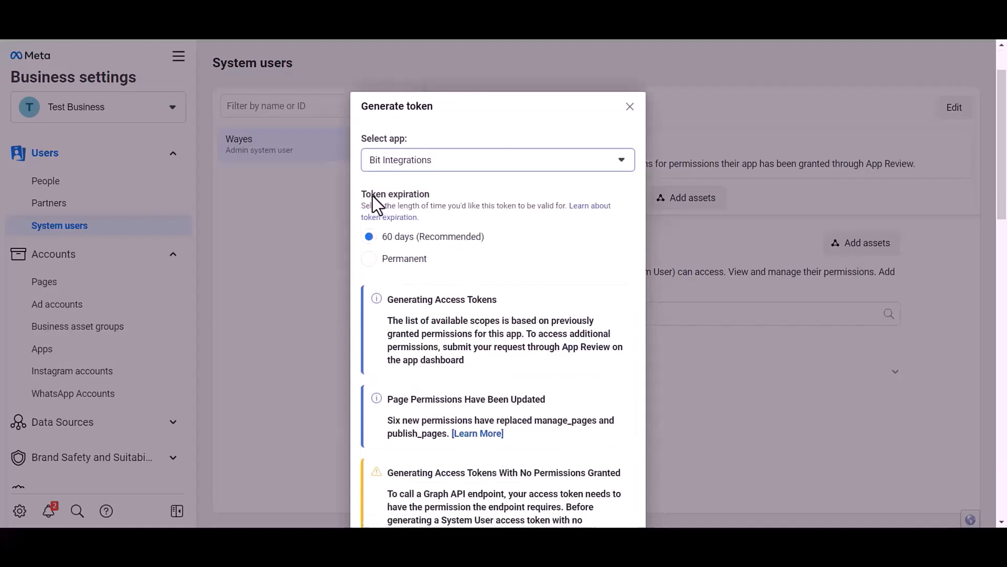
pyautogui.moveTo(363, 194); pyautogui.dragTo(430, 192)
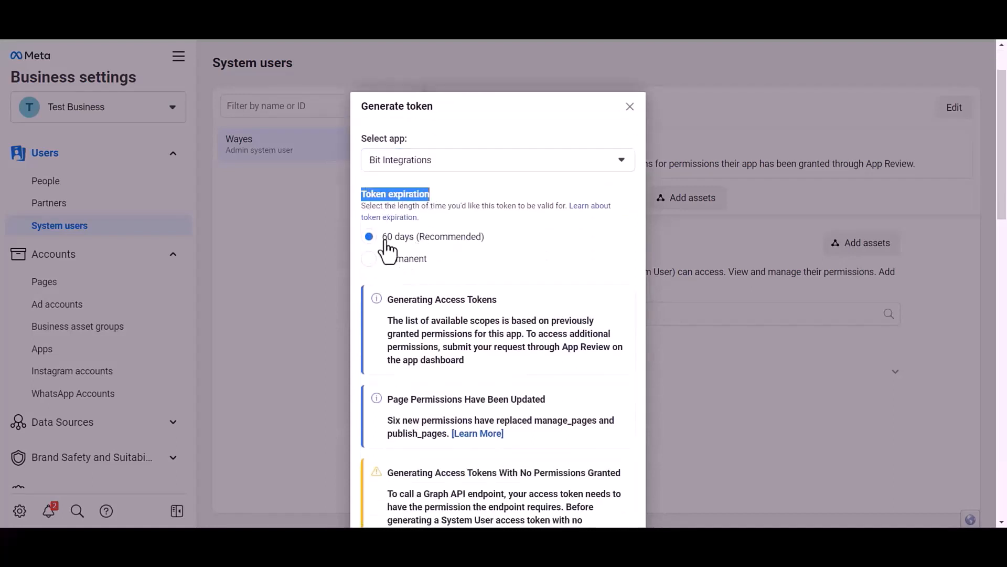
pyautogui.moveTo(496, 239); pyautogui.dragTo(381, 240)
pyautogui.click(374, 259)
# Grant the token the whatsapp_business_messaging and whatsapp_business_management permissions and generate it.
pyautogui.scroll(-5, 481, 216)
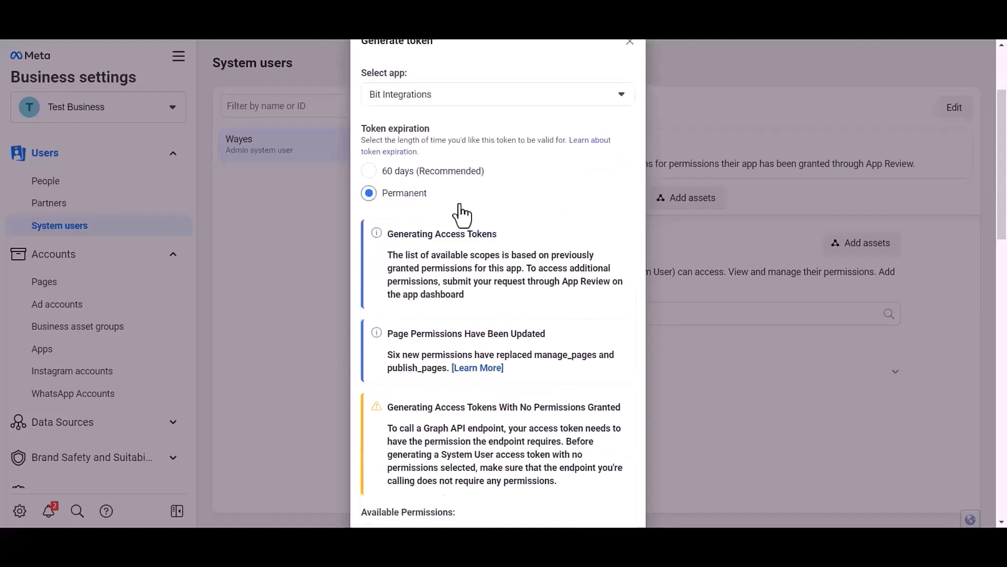
pyautogui.scroll(-2, 485, 214)
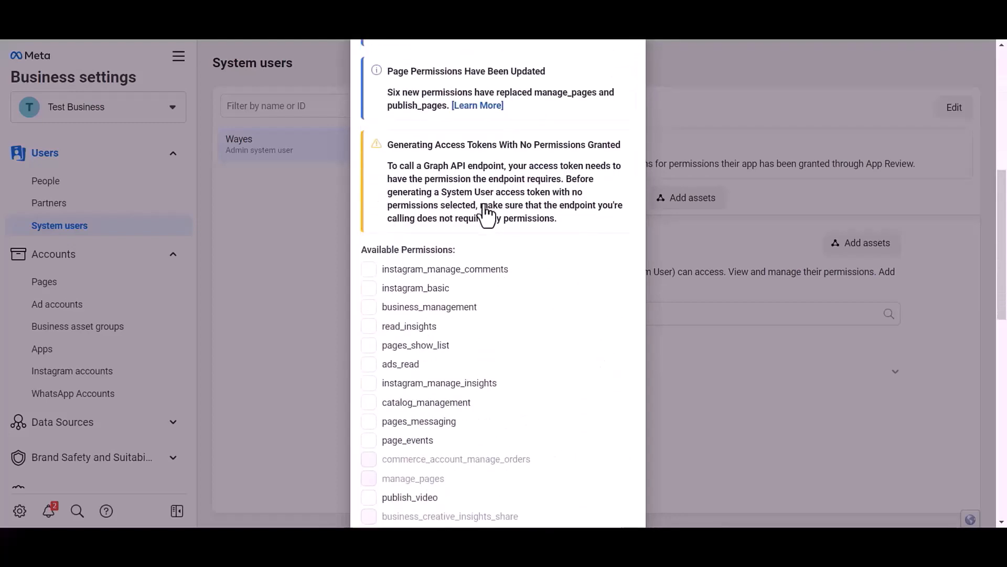
pyautogui.scroll(-4, 487, 213)
pyautogui.moveTo(362, 119); pyautogui.dragTo(440, 119)
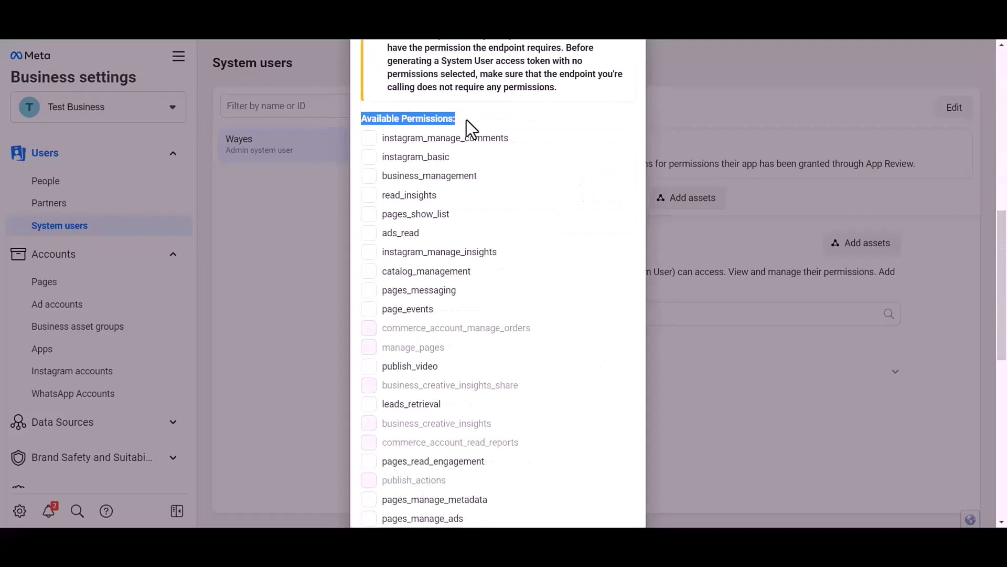
pyautogui.click(601, 526)
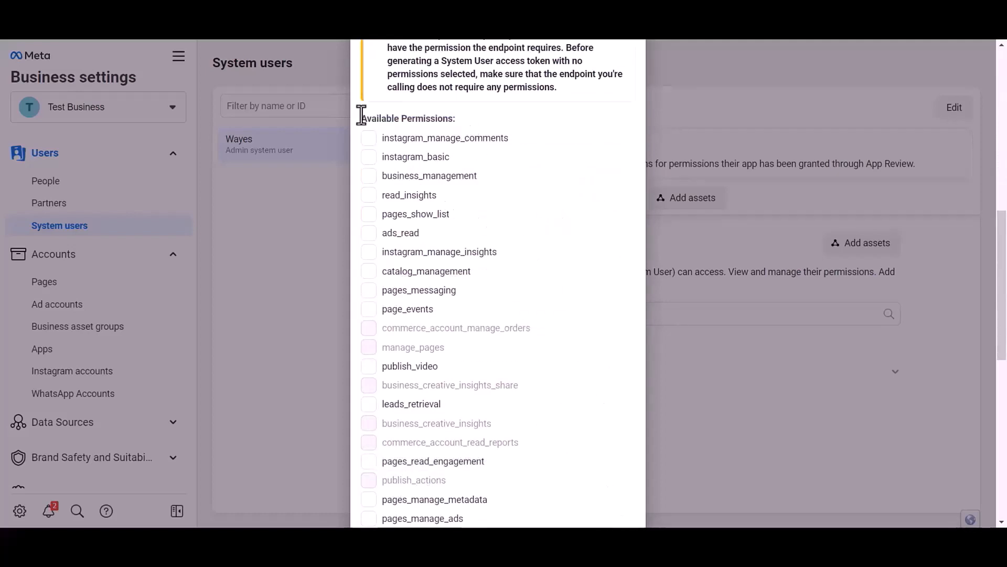
pyautogui.moveTo(361, 119); pyautogui.dragTo(483, 109)
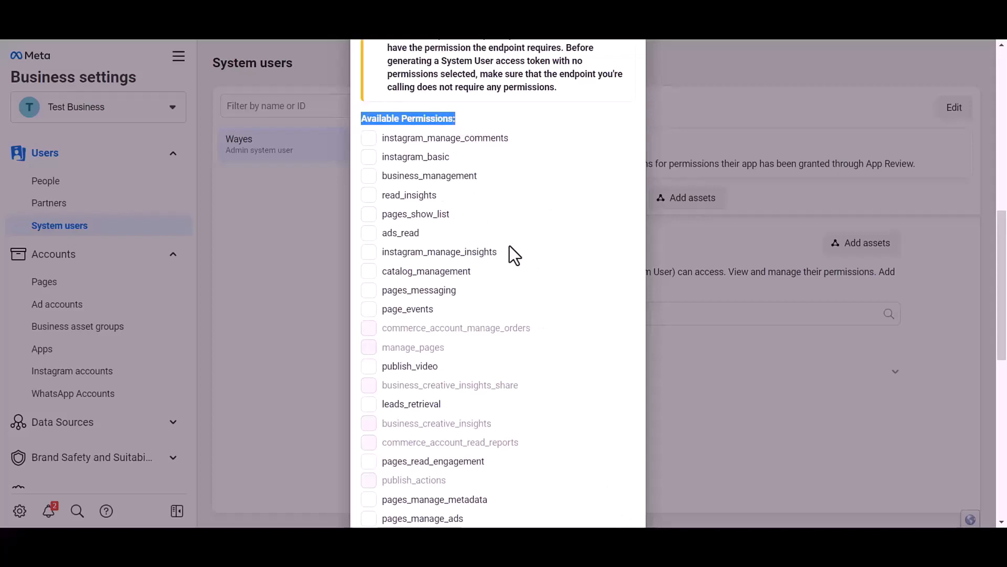
pyautogui.scroll(-4, 513, 255)
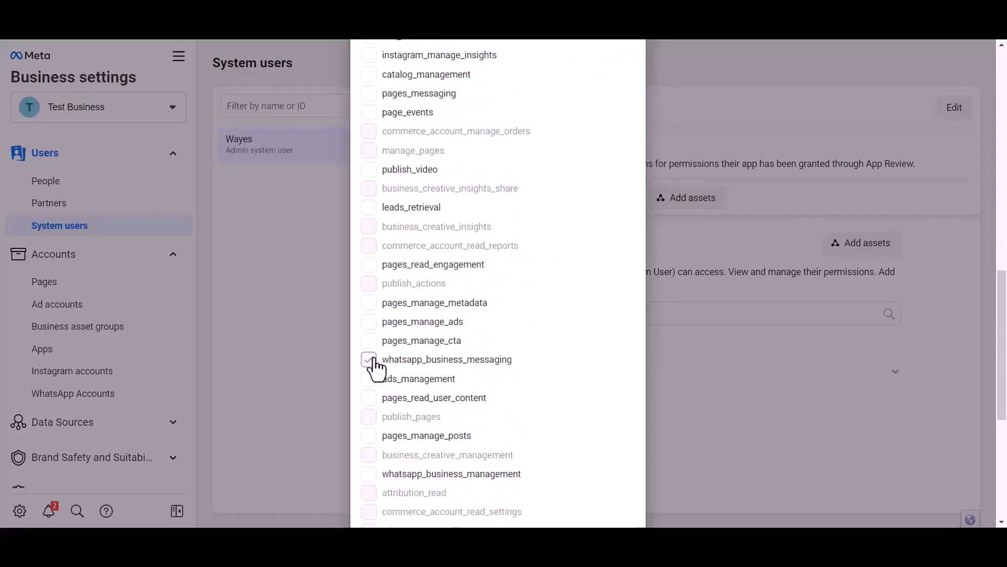
pyautogui.click(369, 361)
pyautogui.scroll(-1, 450, 359)
pyautogui.click(369, 409)
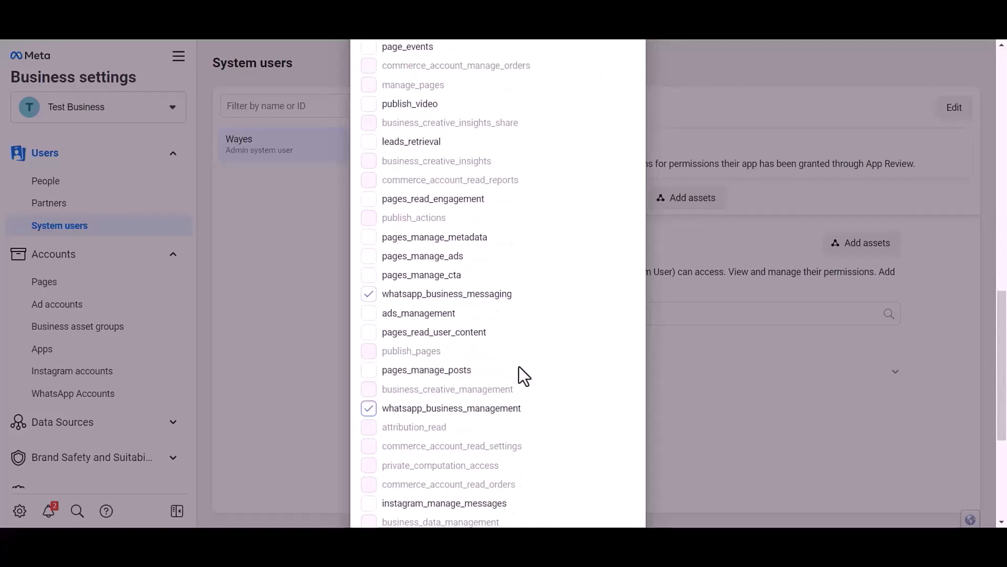
pyautogui.scroll(-5, 520, 376)
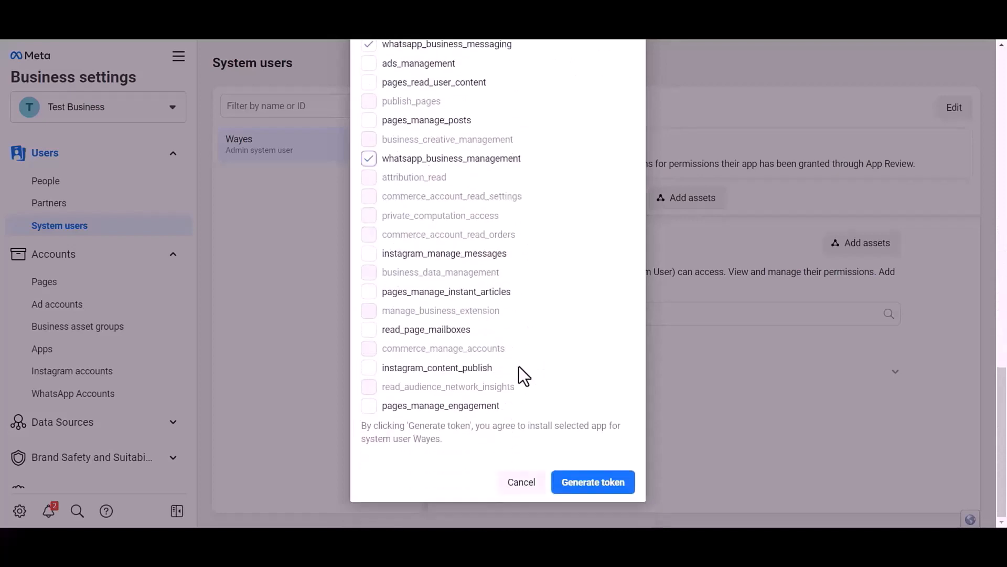
pyautogui.click(591, 488)
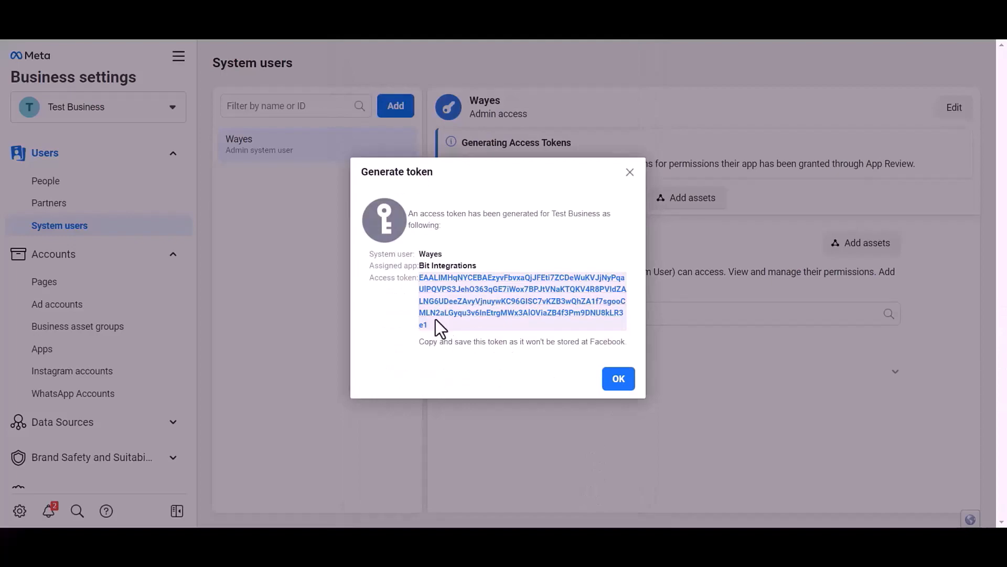
# Copy the generated access token into the Access Token field of the Bit Integrations WhatsApp settings and close Meta's token dialog.
pyautogui.moveTo(436, 319); pyautogui.dragTo(425, 282)
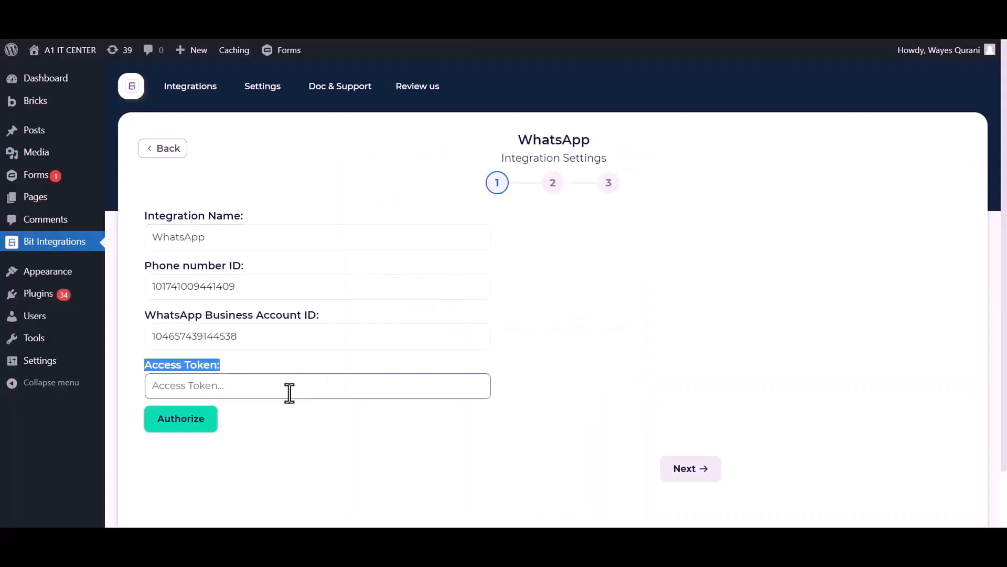
pyautogui.click(289, 393)
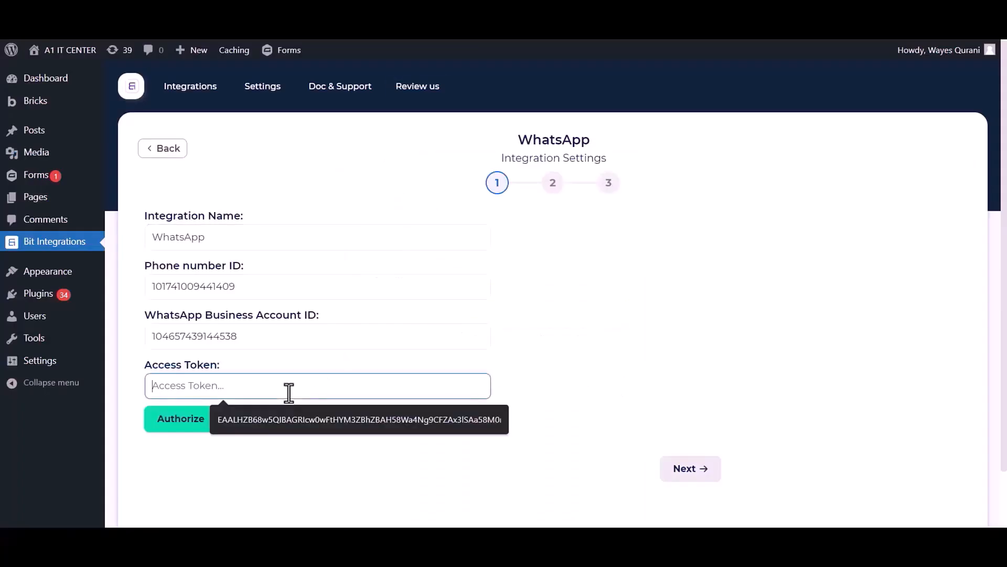
pyautogui.hotkey('ctrl', 'v')
pyautogui.click(609, 374)
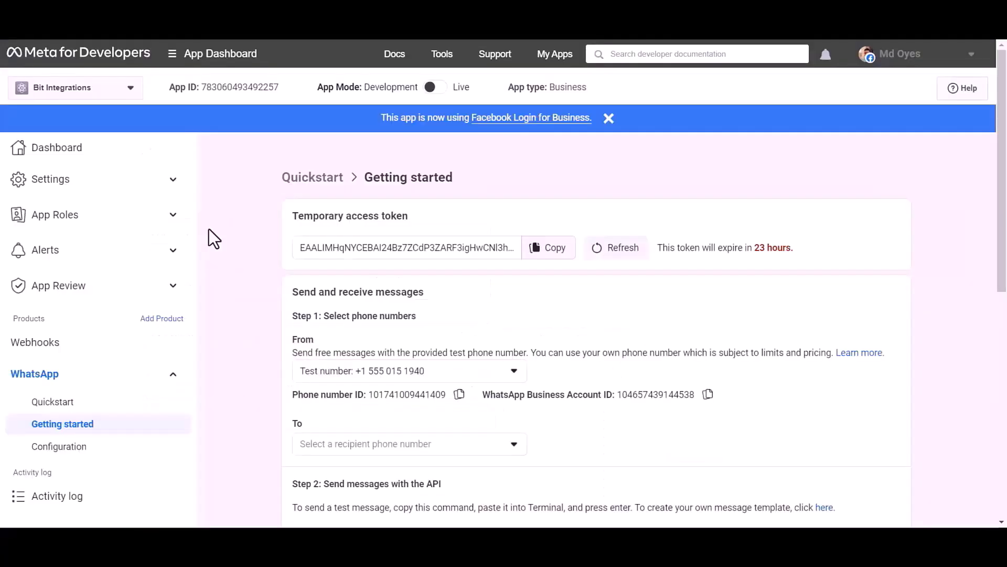
# Start adding a phone number in Meta for Developers and fill in the WhatsApp Business profile with display name Bit Apps and category Automotive.
pyautogui.scroll(-10, 210, 229)
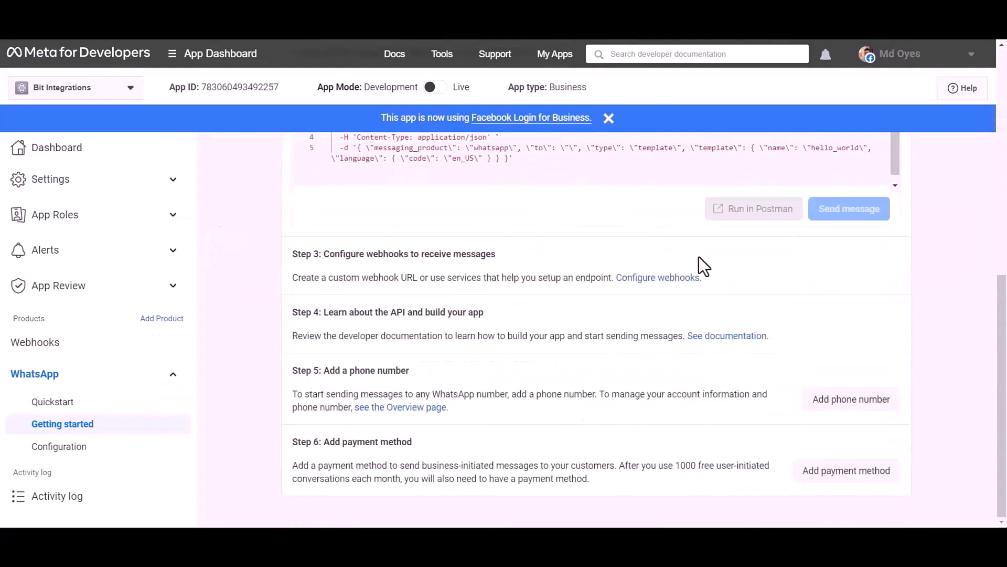
pyautogui.click(847, 407)
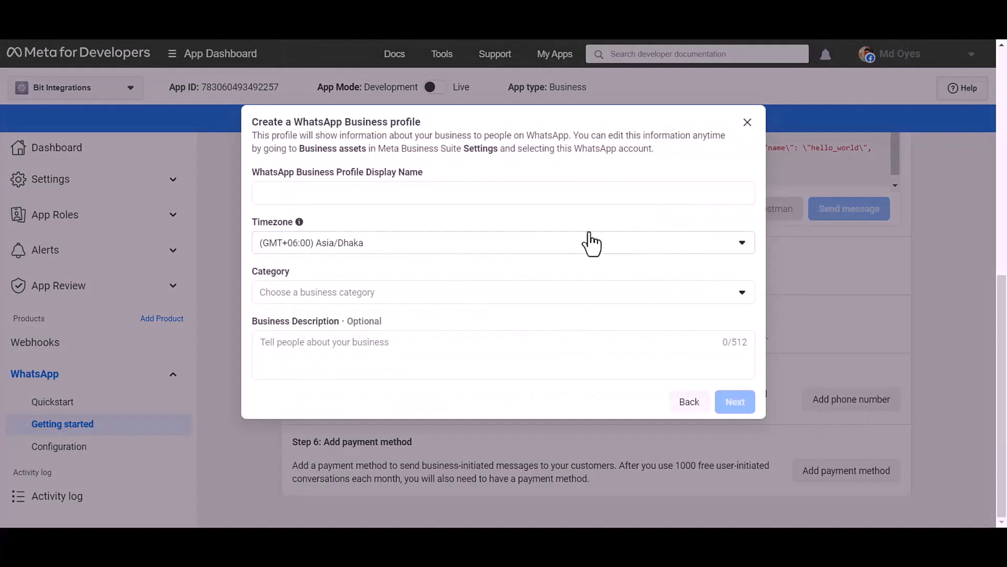
pyautogui.click(457, 193)
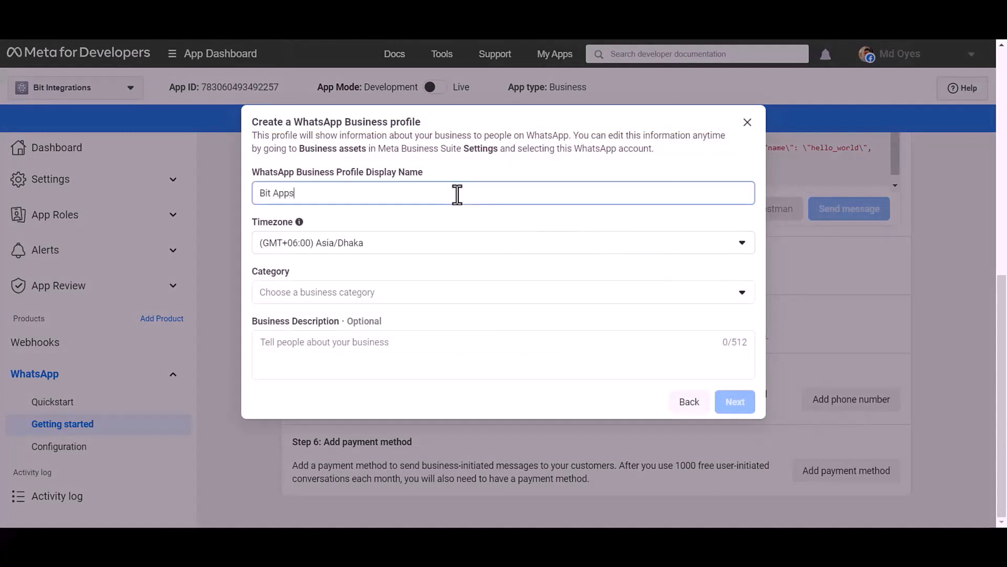
pyautogui.click(339, 295)
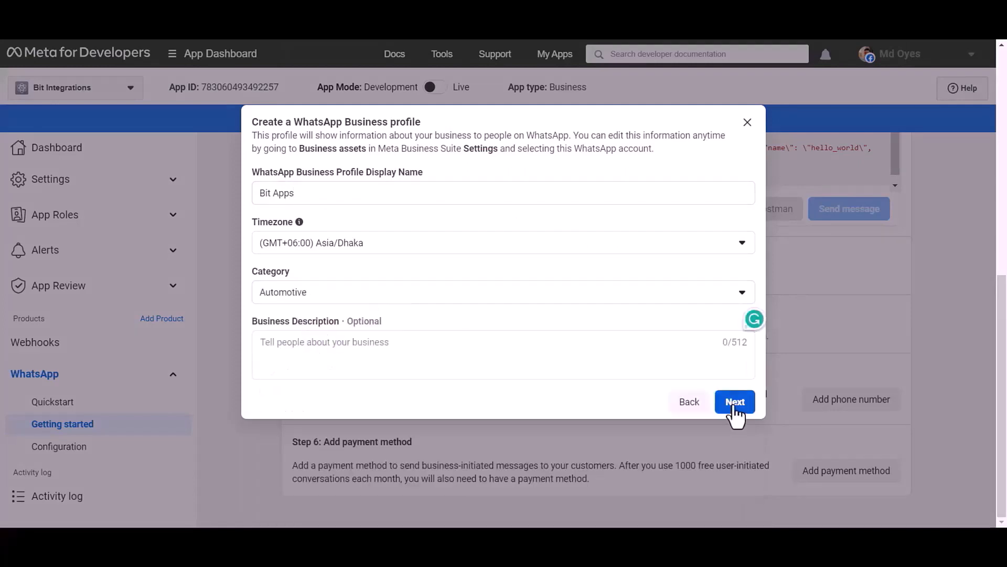
pyautogui.click(734, 407)
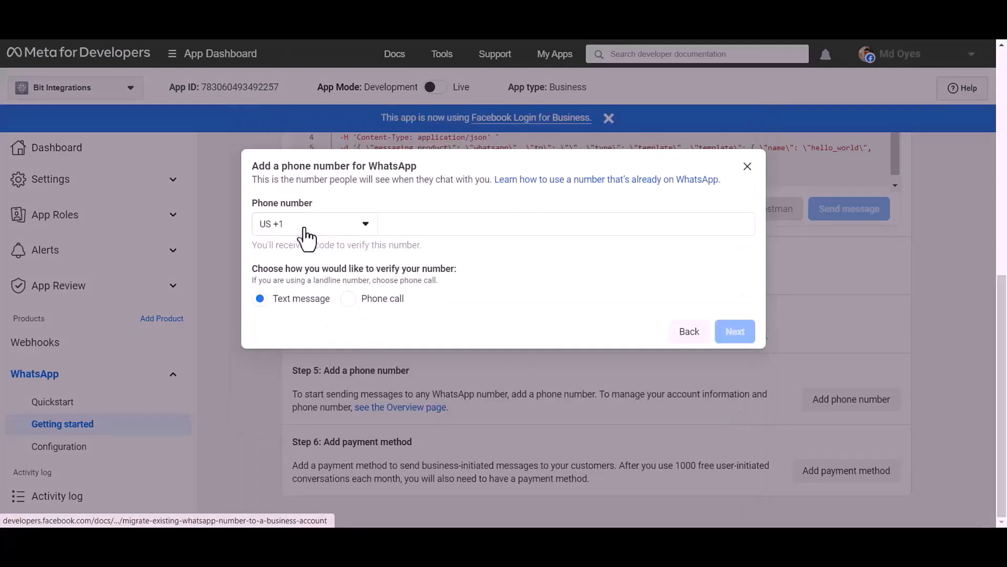
# Enter the business phone number with the Bangladesh (BD +880) country code and request its verification by text message.
pyautogui.click(306, 231)
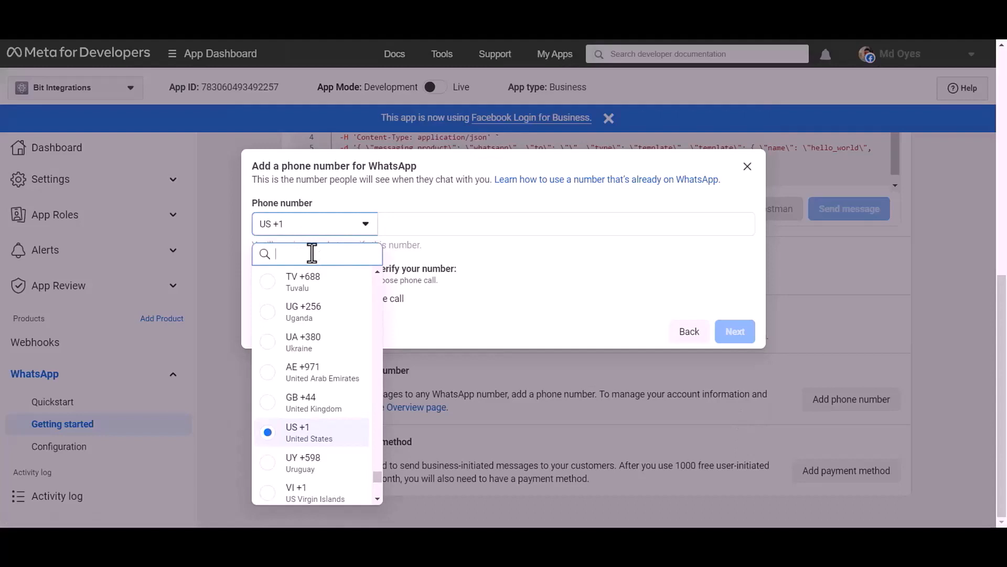
pyautogui.write('bangladesh')
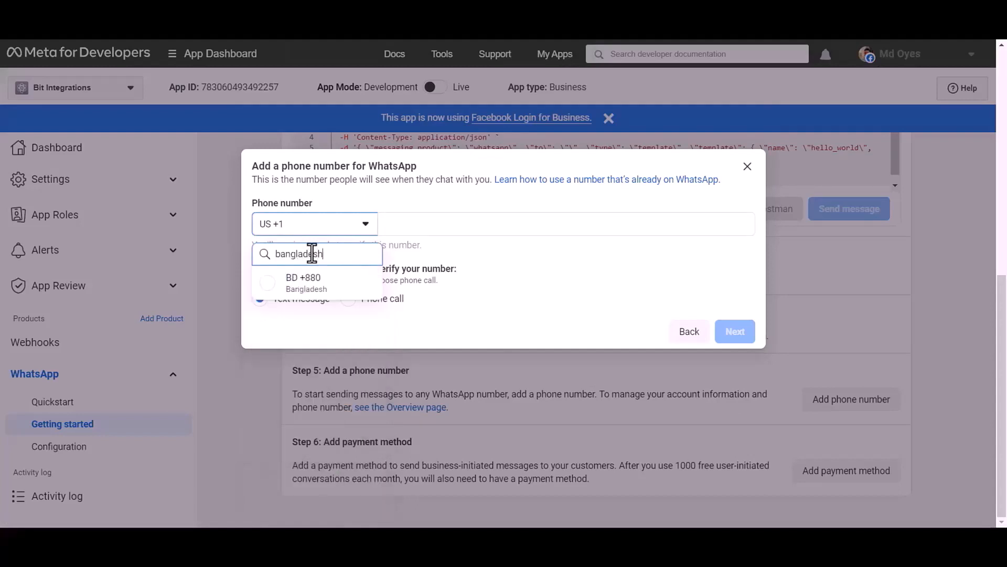
pyautogui.click(307, 289)
pyautogui.click(425, 225)
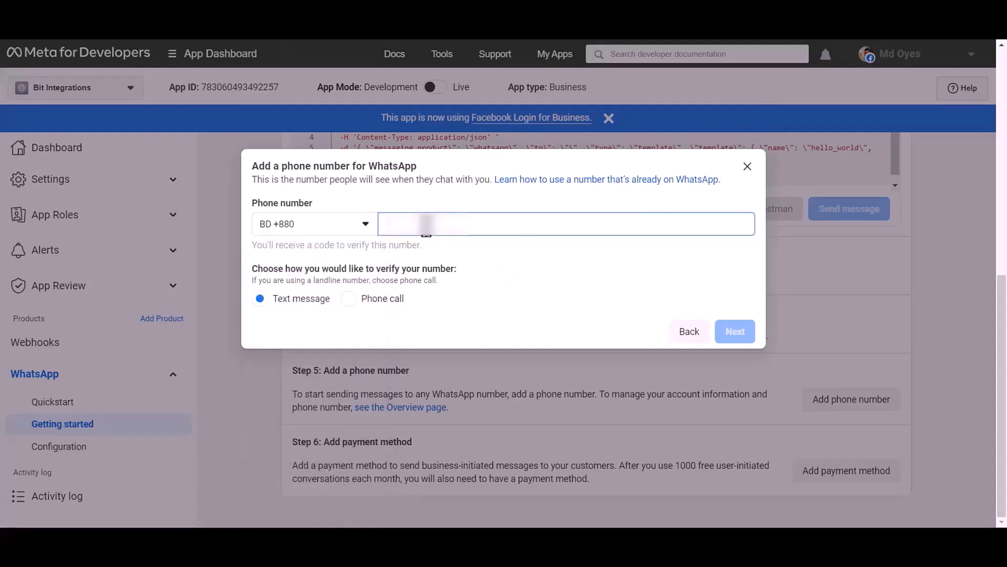
pyautogui.hotkey('ctrl', 'v')
pyautogui.click(530, 269)
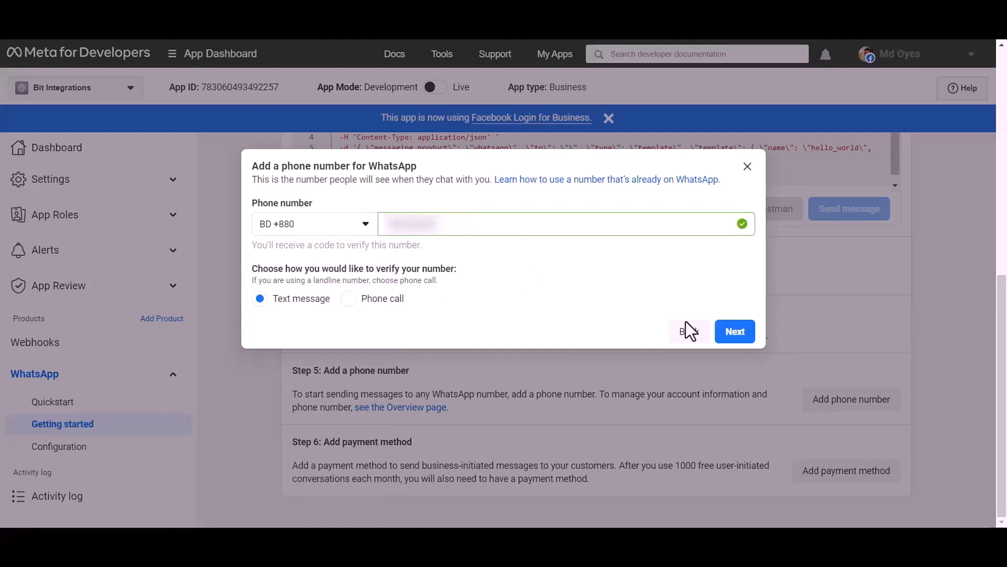
pyautogui.click(736, 333)
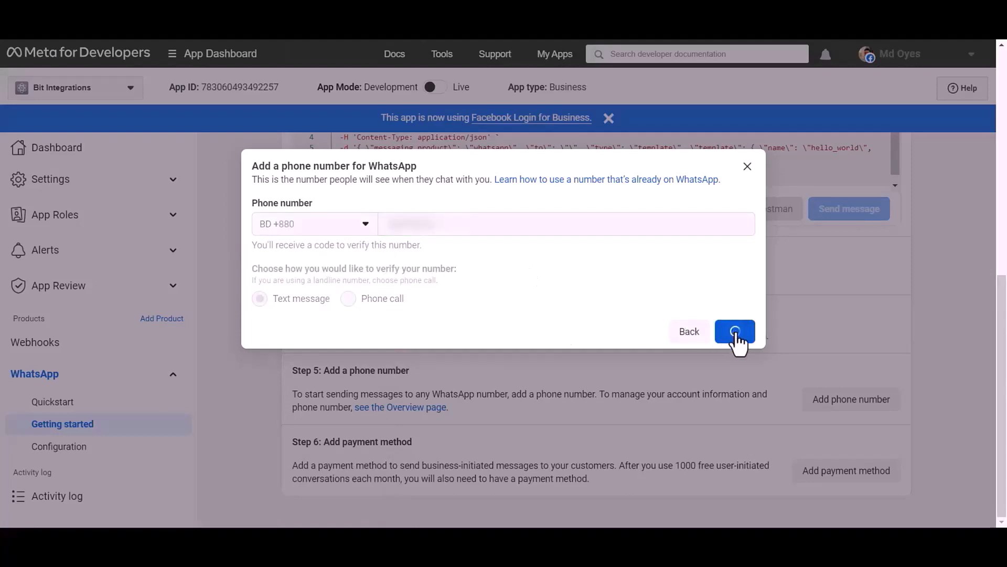
# Enter the six-digit verification code and submit it to add the phone number to the WhatsApp business account.
pyautogui.click(262, 257)
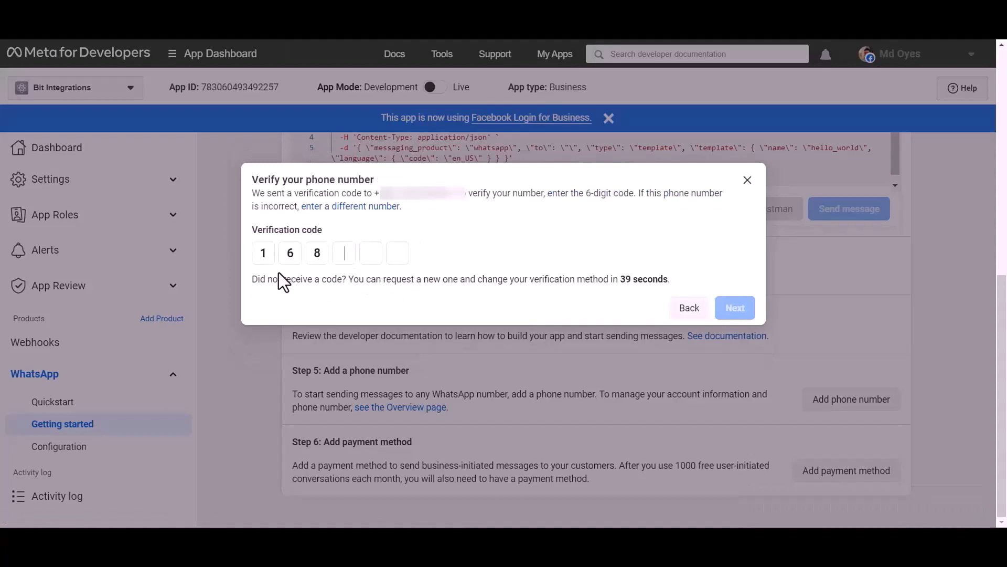
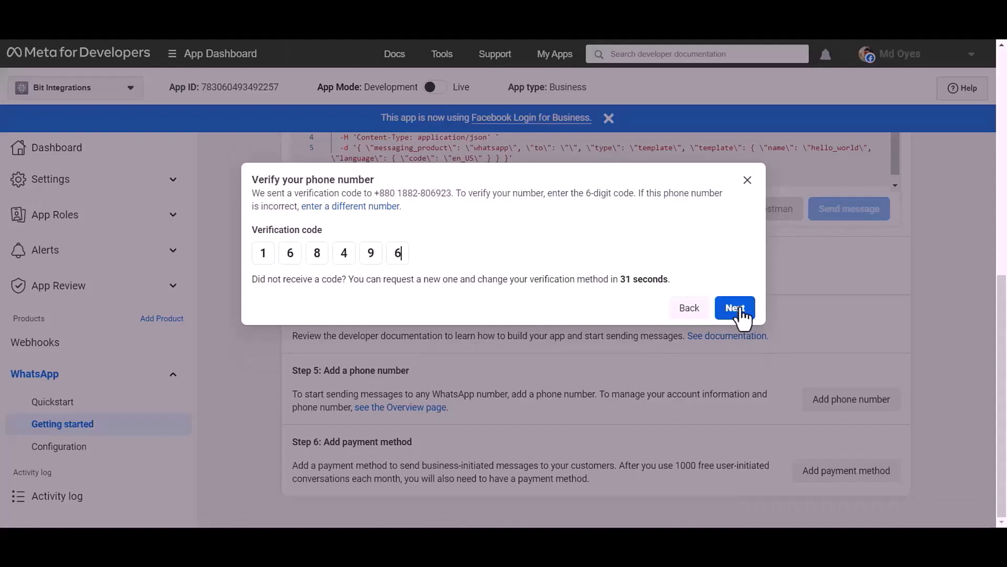
pyautogui.click(743, 315)
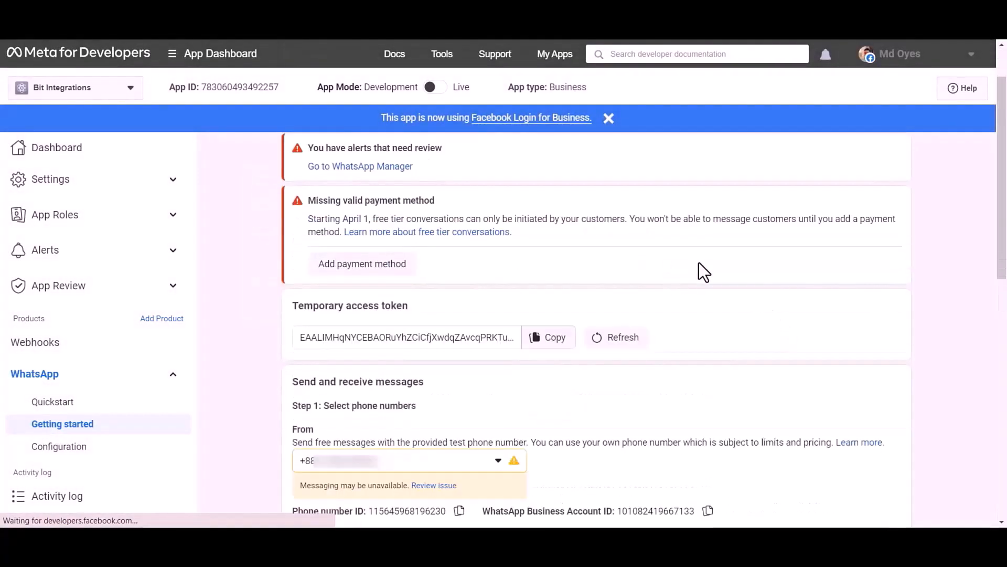
pyautogui.scroll(-3, 703, 262)
pyautogui.scroll(-10, 704, 261)
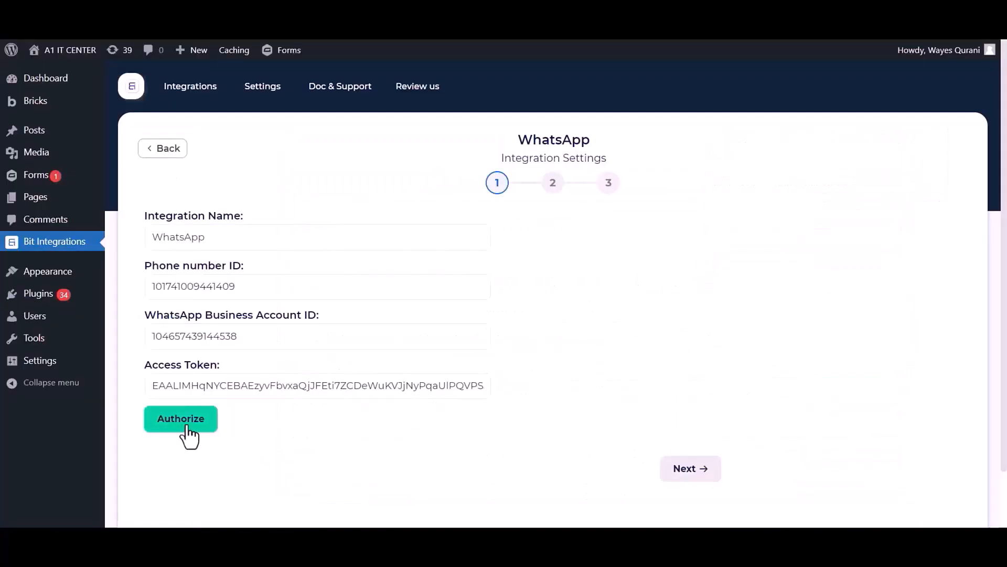
# Switch to Bit Integrations, authorize the WhatsApp connection and continue to the second stage of the integration settings.
pyautogui.click(187, 433)
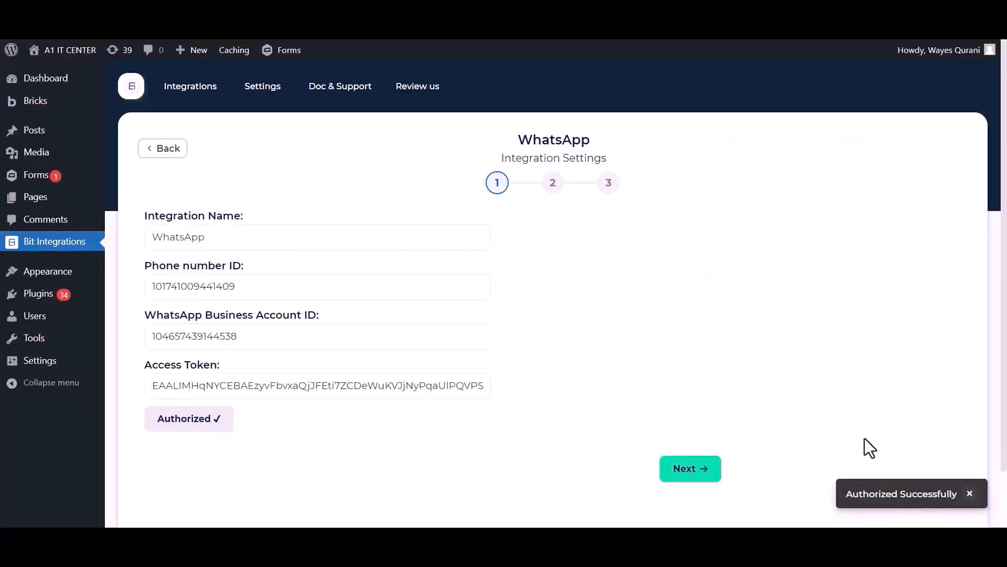
pyautogui.scroll(-2, 735, 394)
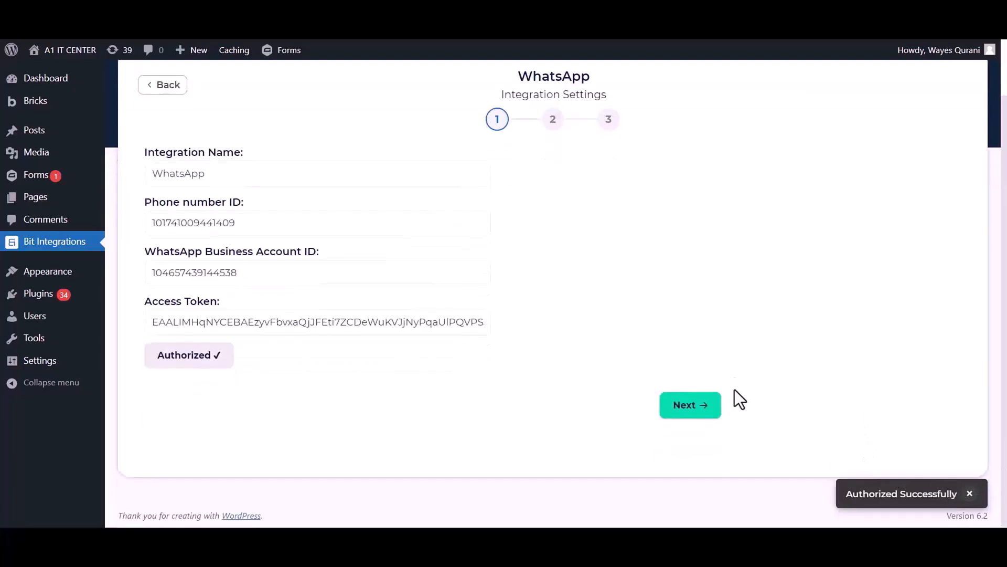
pyautogui.click(685, 407)
pyautogui.scroll(2, 651, 268)
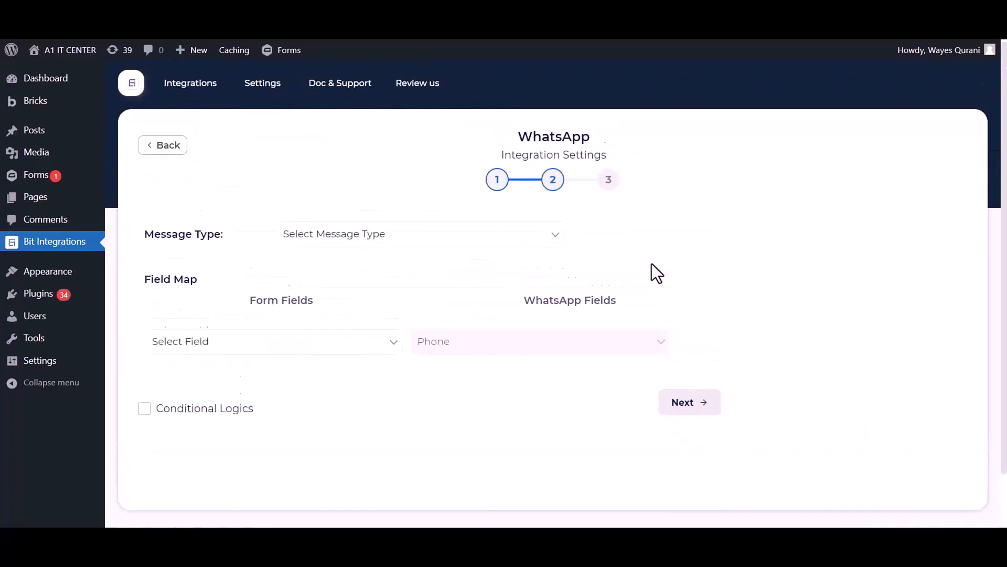
# Set the message type to Template and map the form's Phone field to the WhatsApp Phone field.
pyautogui.click(387, 256)
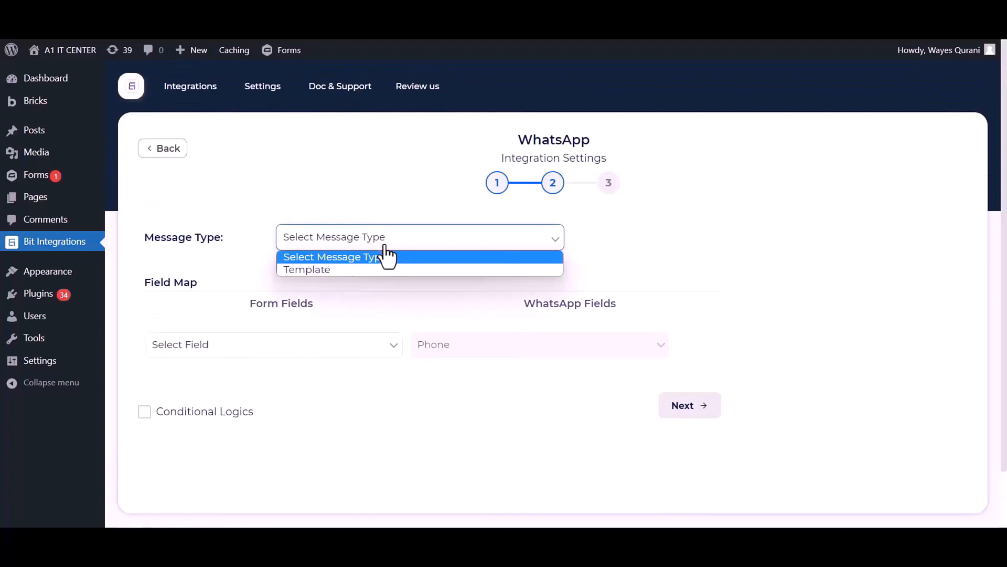
pyautogui.click(324, 271)
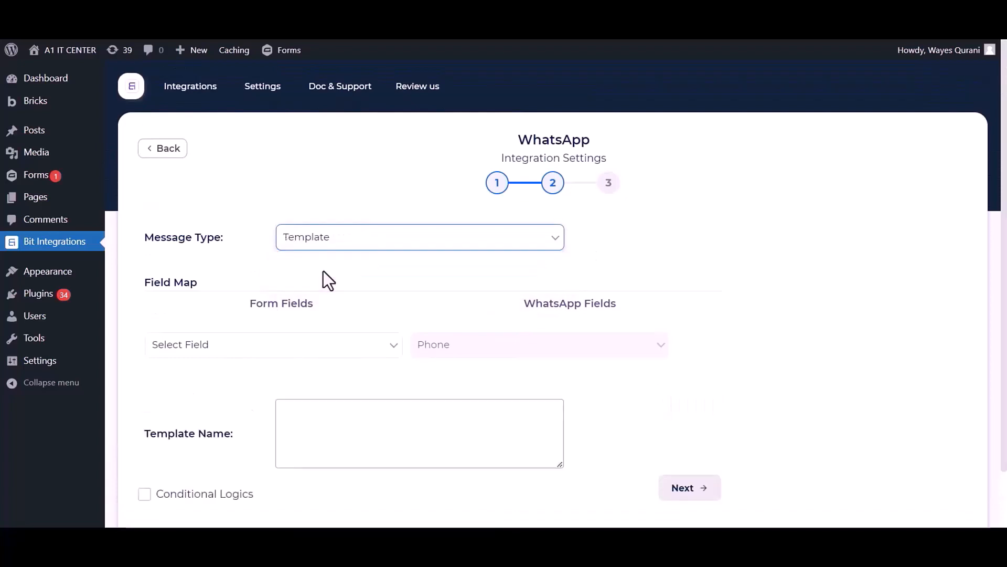
pyautogui.click(297, 353)
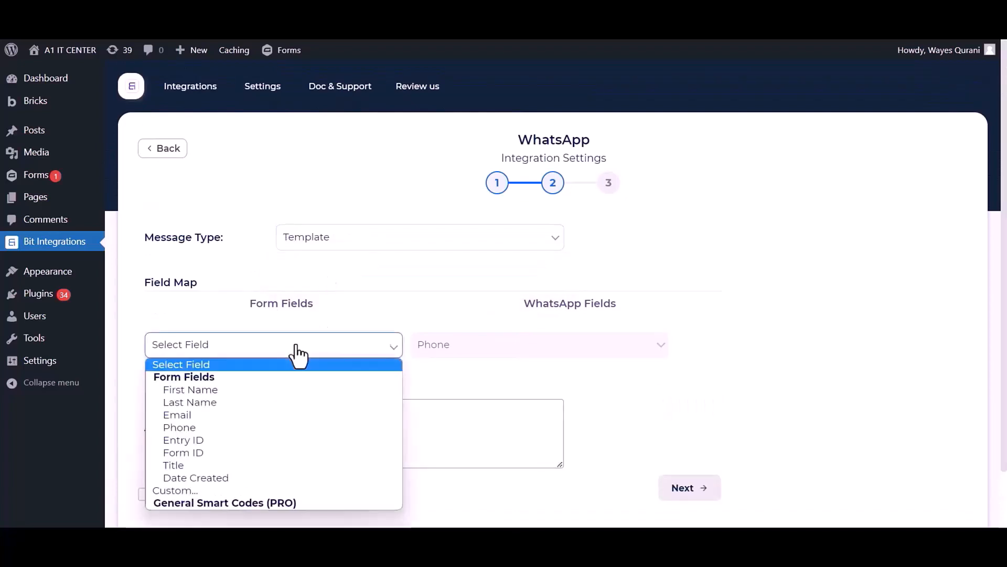
pyautogui.click(191, 426)
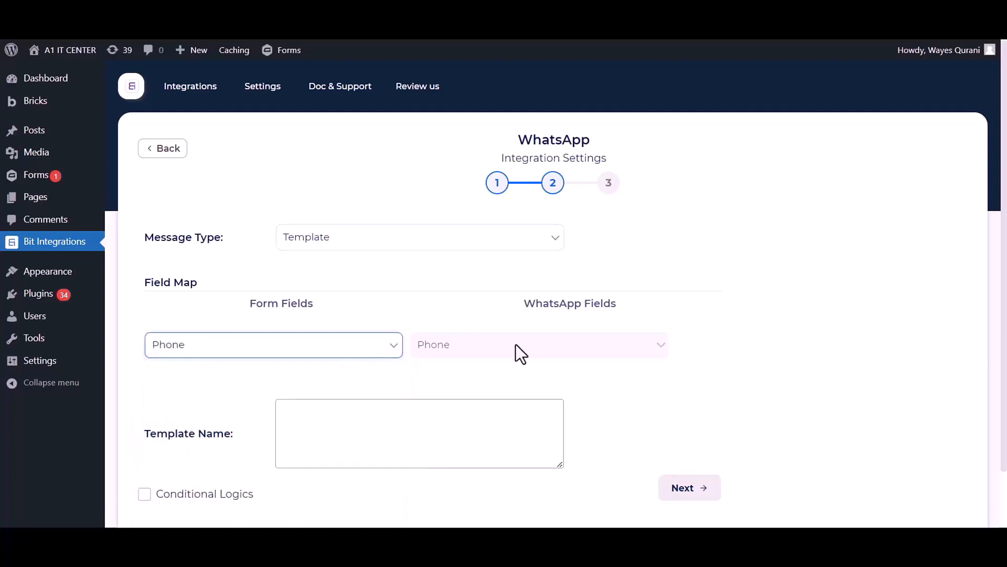
# Copy the template name hello_world from Meta's message templates into the integration's Template Name field.
pyautogui.click(326, 426)
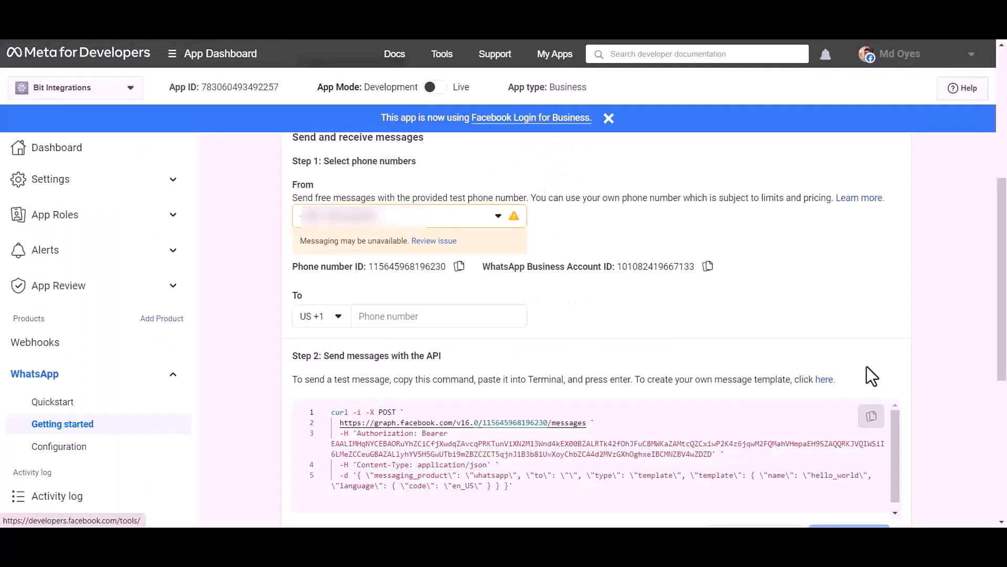
pyautogui.click(825, 385)
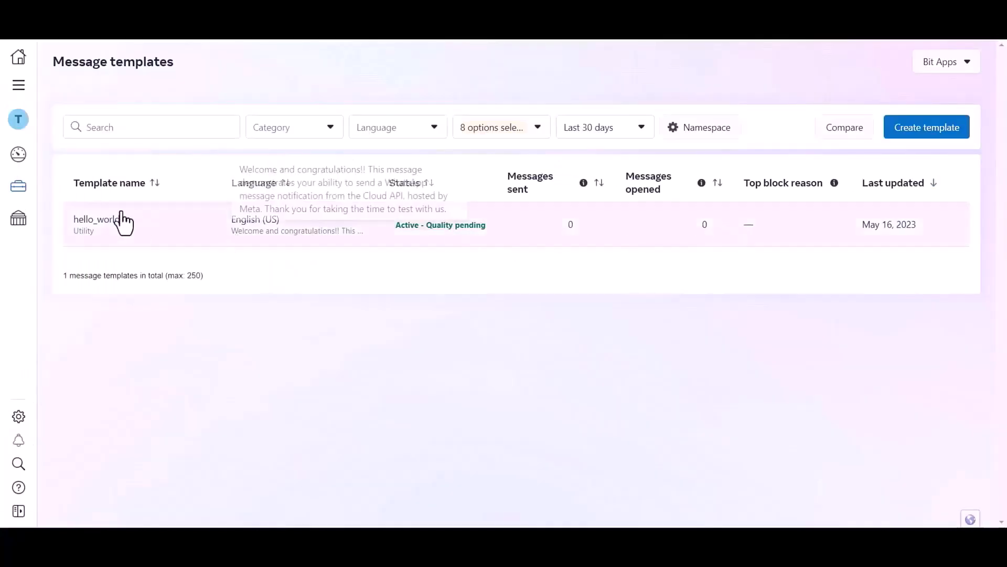
pyautogui.click(162, 225)
pyautogui.moveTo(69, 119); pyautogui.dragTo(131, 119)
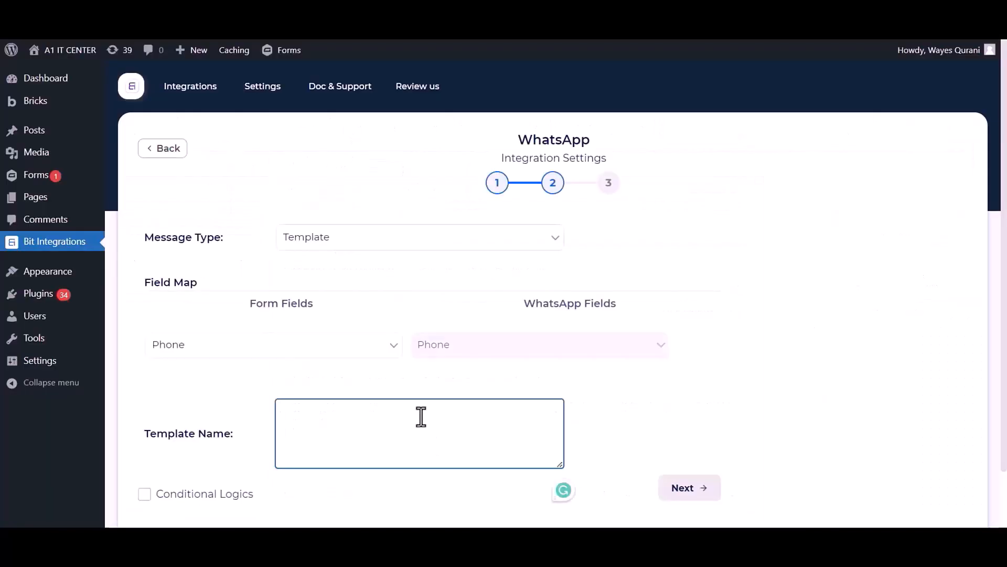
pyautogui.write('hello_world')
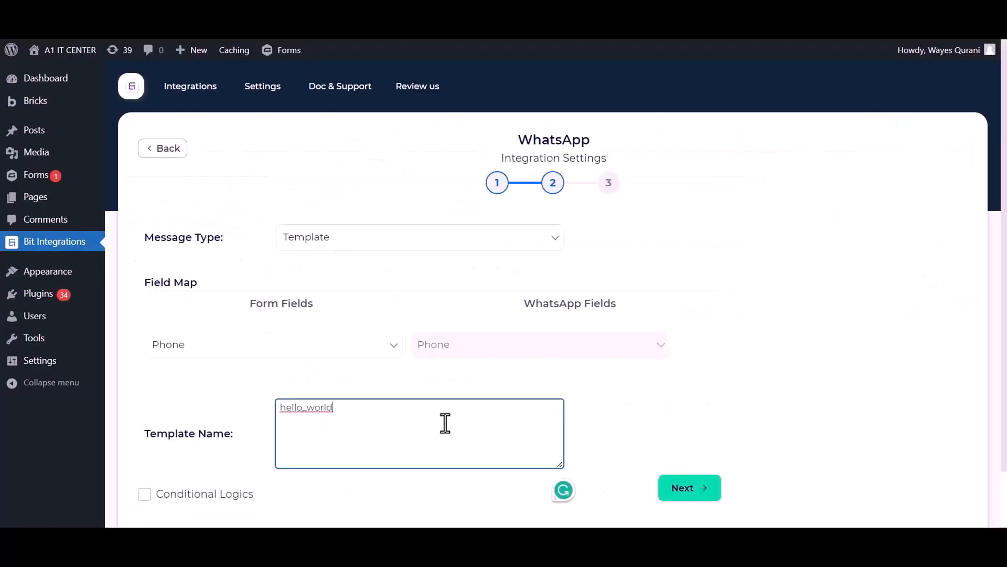
# Continue to the last stage of the WhatsApp integration settings, then finish and save the integration.
pyautogui.click(601, 407)
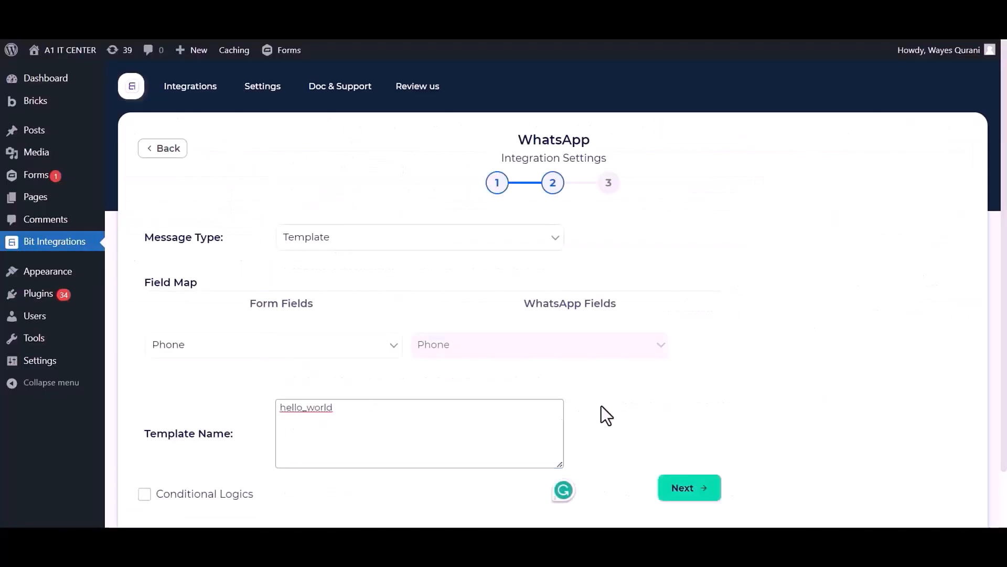
pyautogui.click(704, 492)
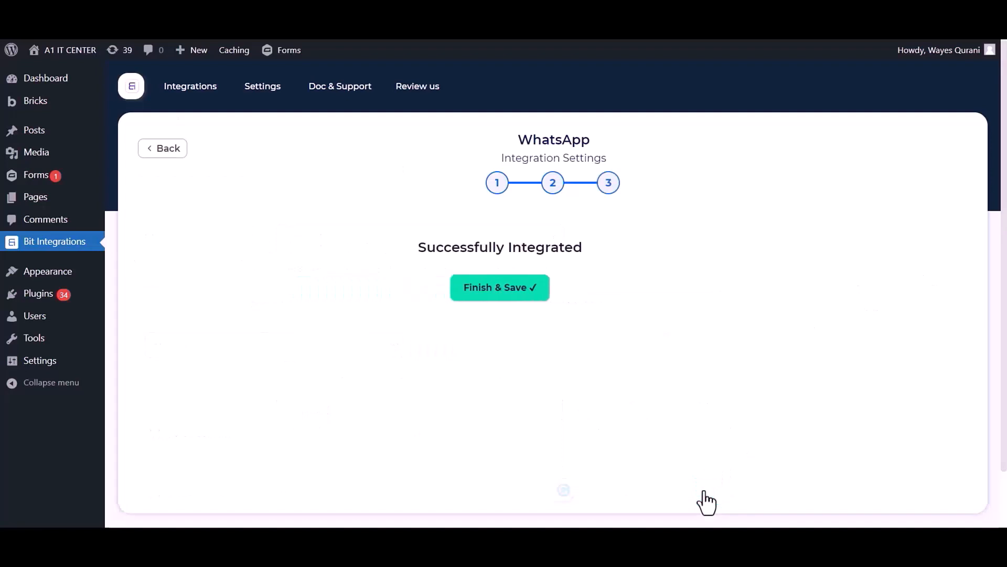
pyautogui.click(549, 296)
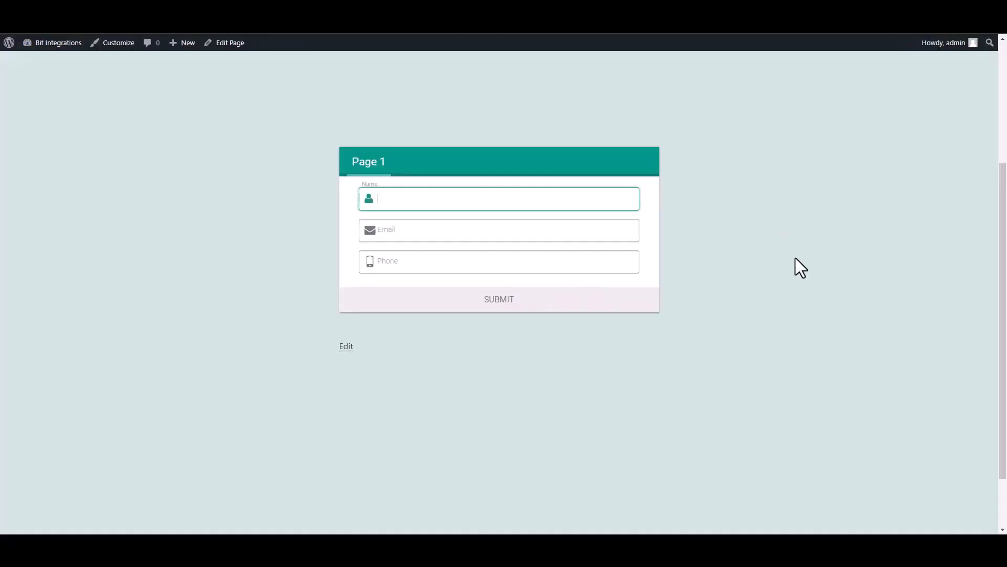
# On the published test form, fill in the name Bit Integrations and the contact's e-mail.
pyautogui.write('Bit Integrations')
pyautogui.click(621, 230)
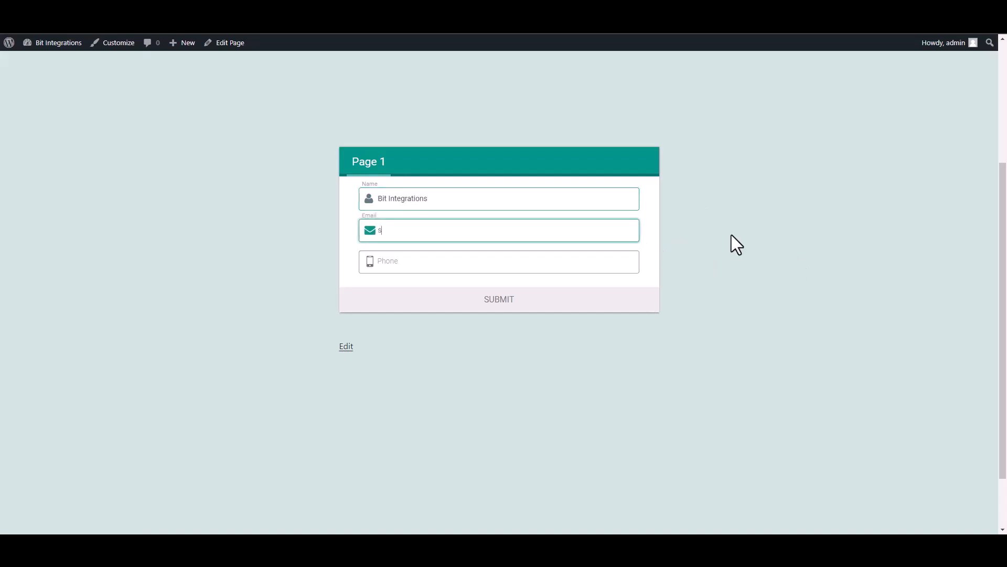
# Enter the contact's phone number in the test form and submit the form.
pyautogui.click(625, 260)
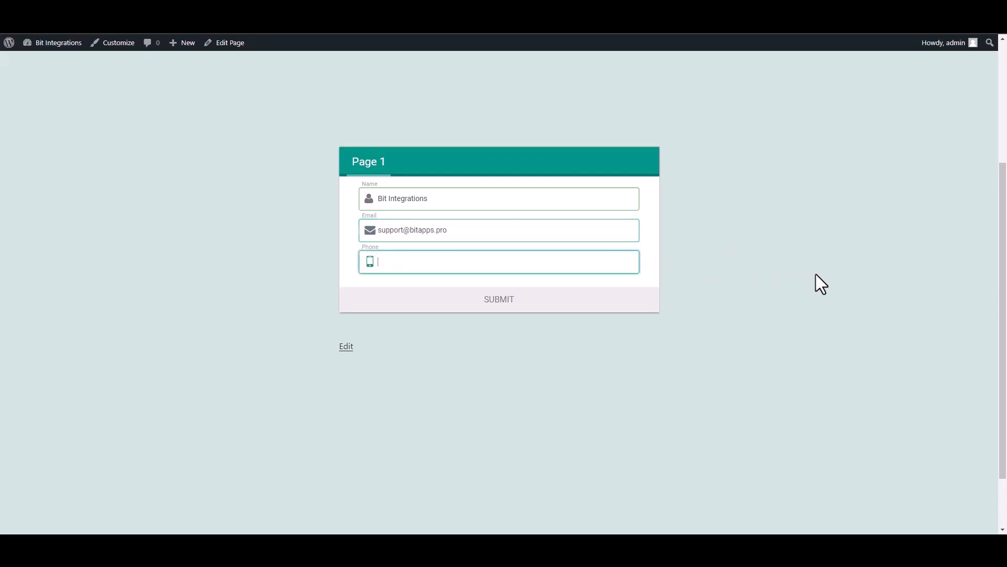
pyautogui.write('444555666')
pyautogui.click(631, 311)
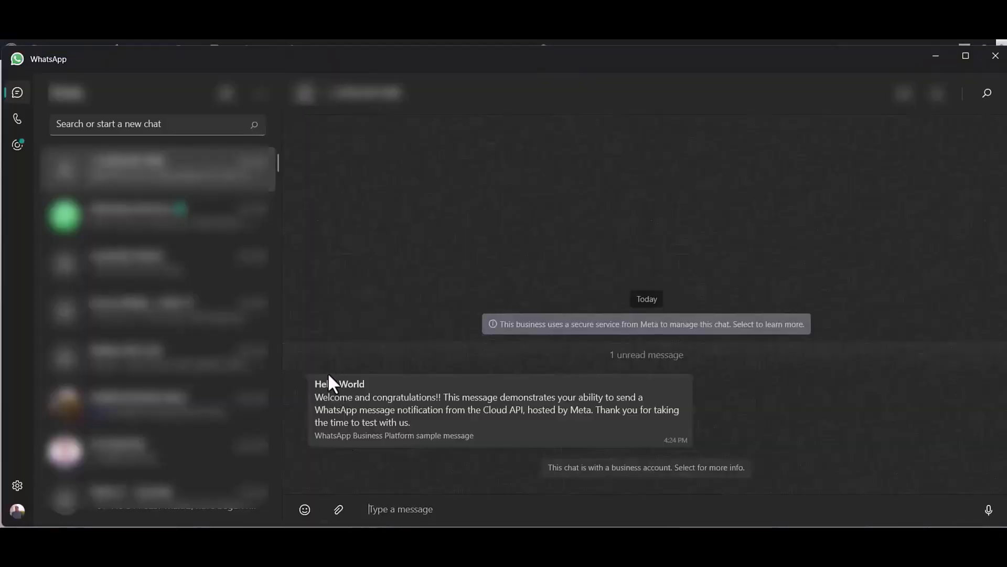
# Compare the Hello World message in the WhatsApp chat with the preview of Meta's hello_world template.
pyautogui.moveTo(314, 383); pyautogui.dragTo(479, 423)
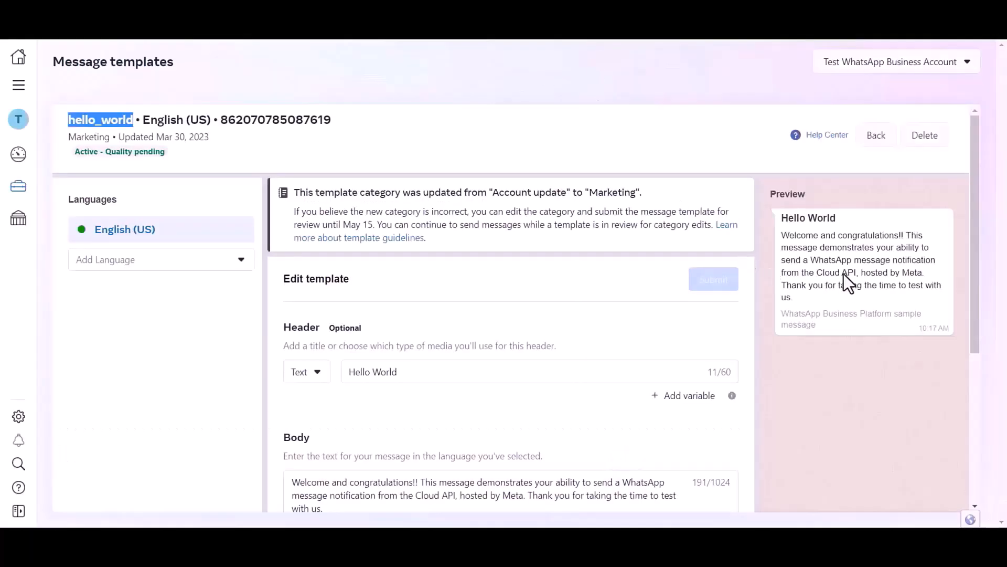
pyautogui.click(778, 213)
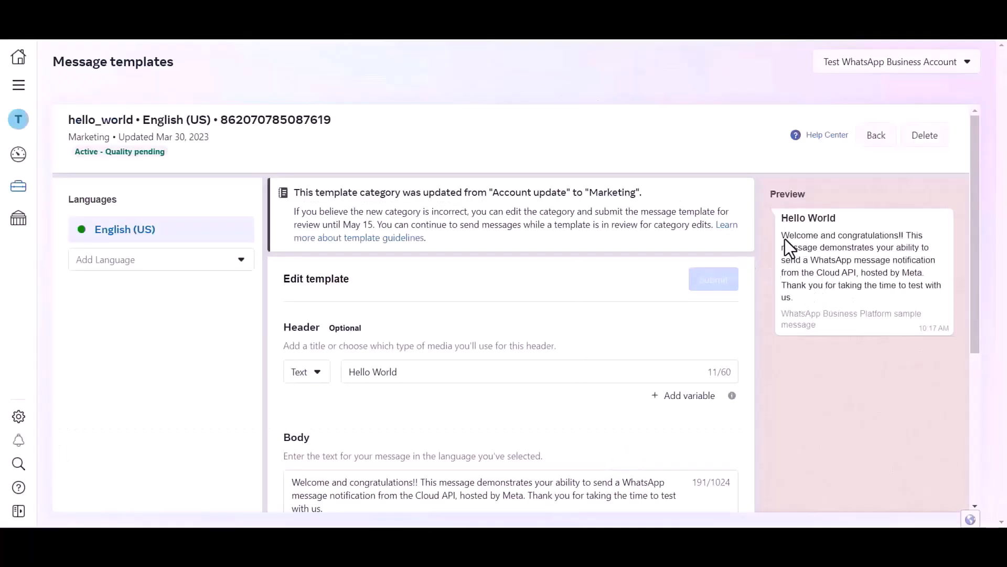